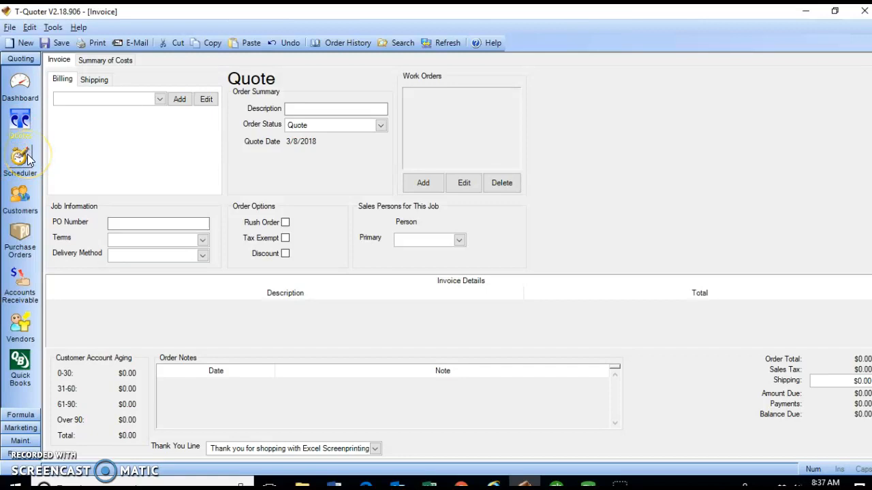
# - View the customer list and the open invoices awaiting payment in accounts receivable
pyautogui.click(25, 200)
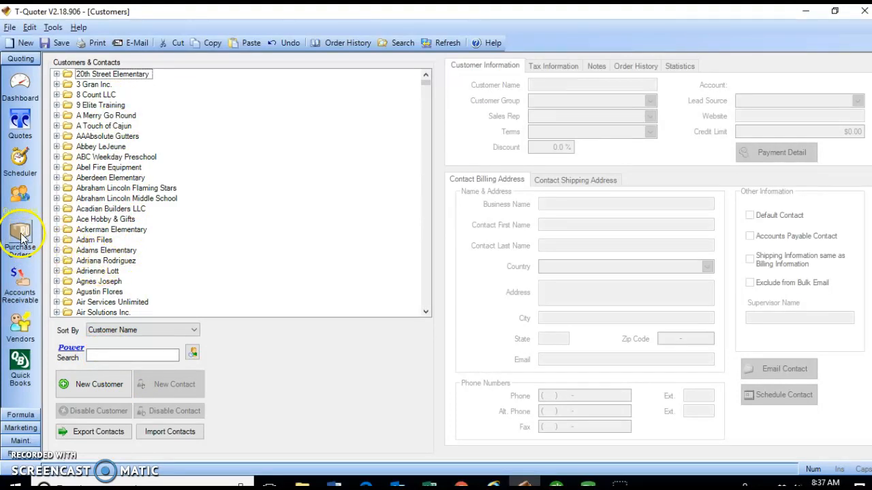
pyautogui.click(21, 285)
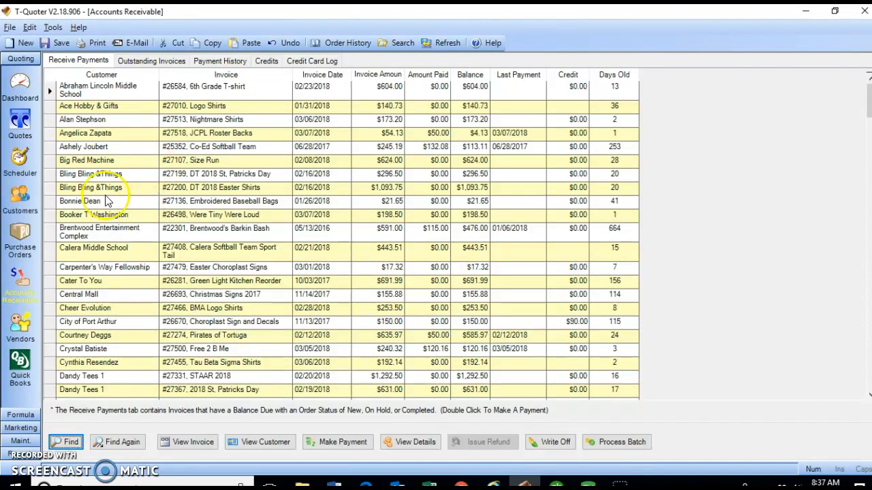
pyautogui.scroll(-5, 378, 346)
pyautogui.scroll(5, 378, 346)
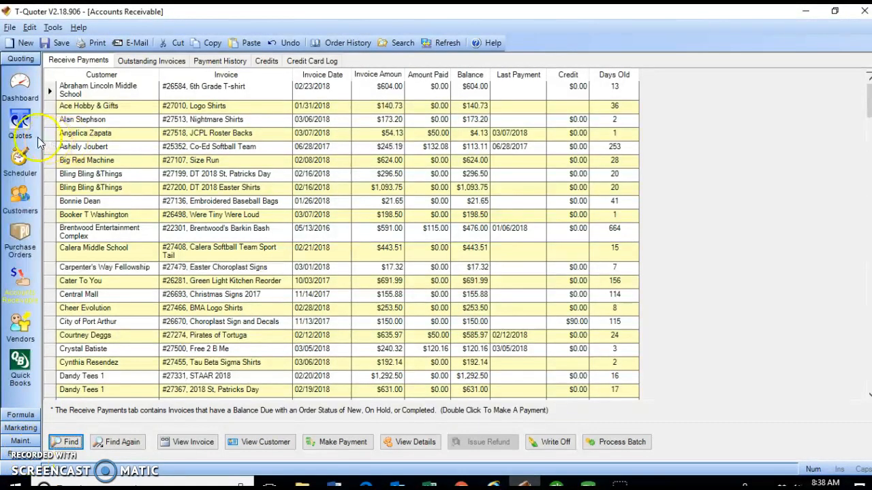
# - Return to the quote form and choose Tees2urdoor Central Mall as the billing customer
pyautogui.click(18, 125)
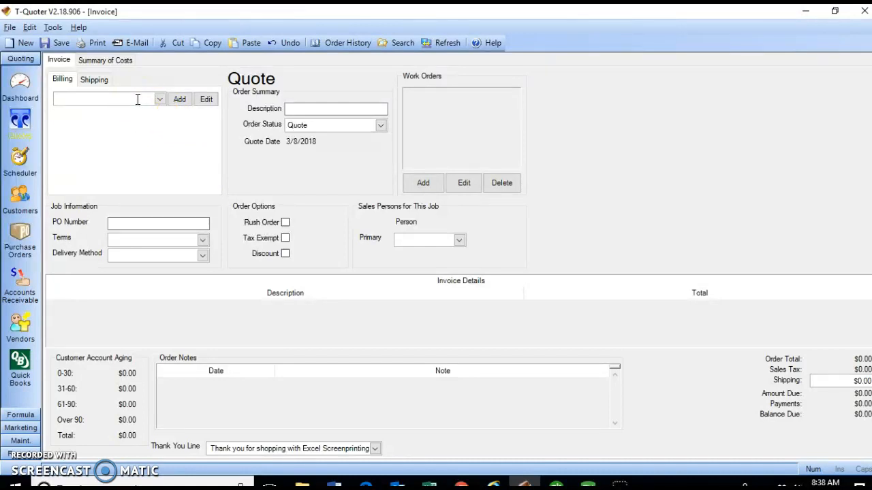
pyautogui.write('ees2urdoor')
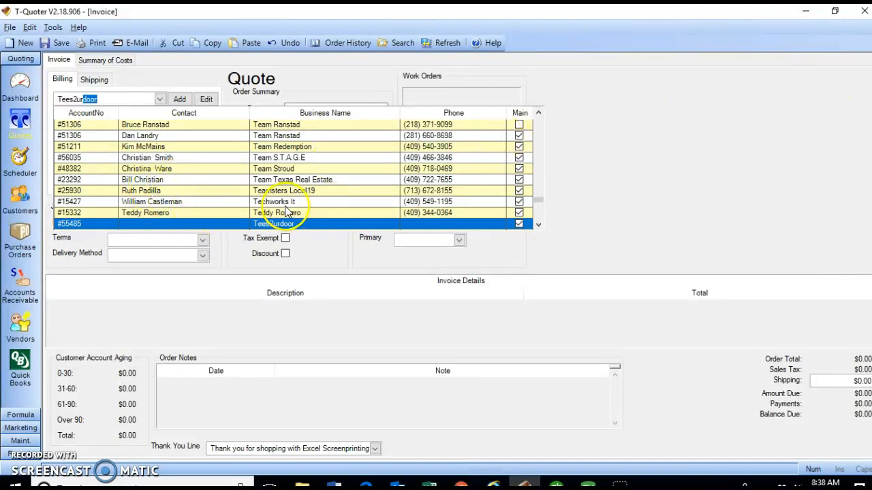
pyautogui.click(538, 225)
pyautogui.click(538, 225)
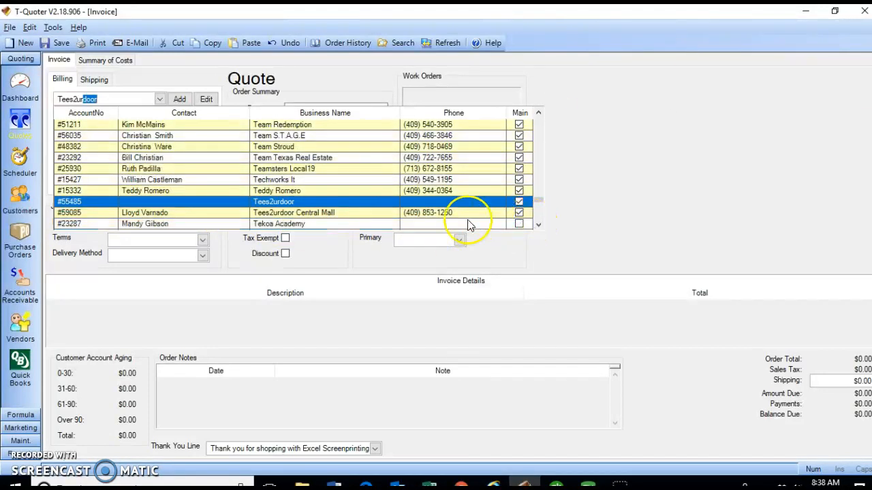
pyautogui.click(333, 213)
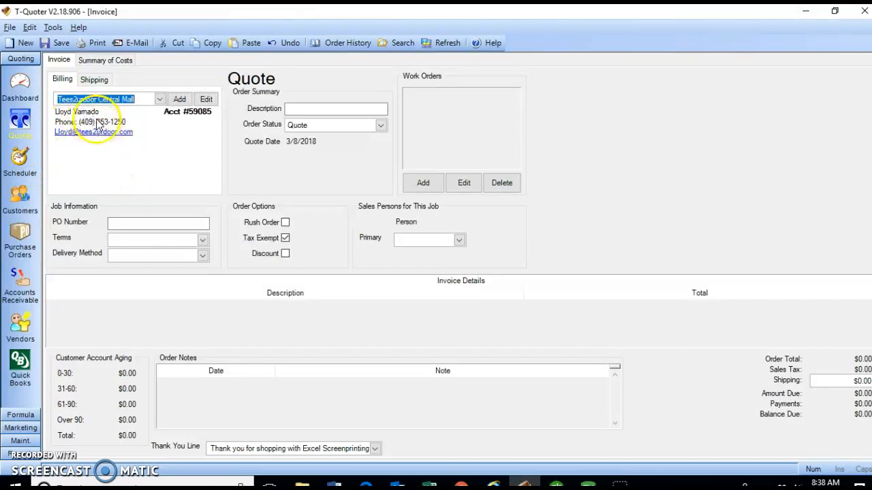
# - Open the billing customer's record for editing and review the available customer groups and sales reps
pyautogui.click(207, 100)
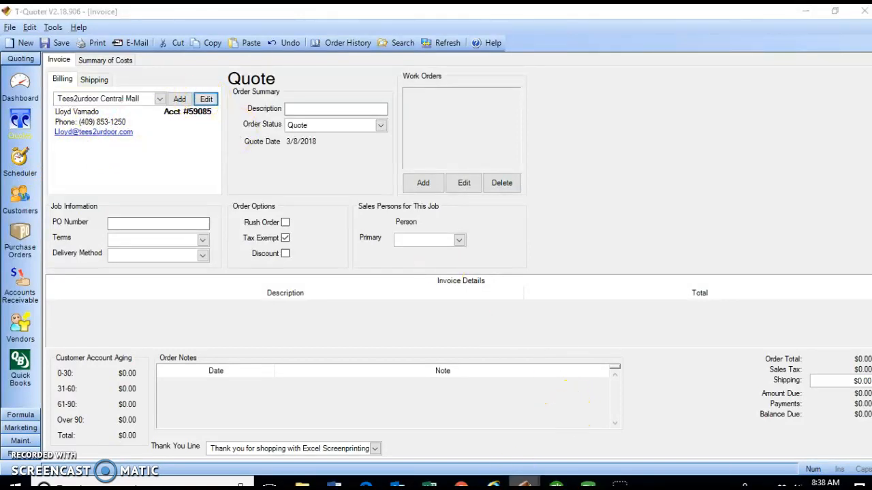
pyautogui.moveTo(524, 486)
pyautogui.click(545, 421)
pyautogui.moveTo(586, 243); pyautogui.dragTo(145, 53)
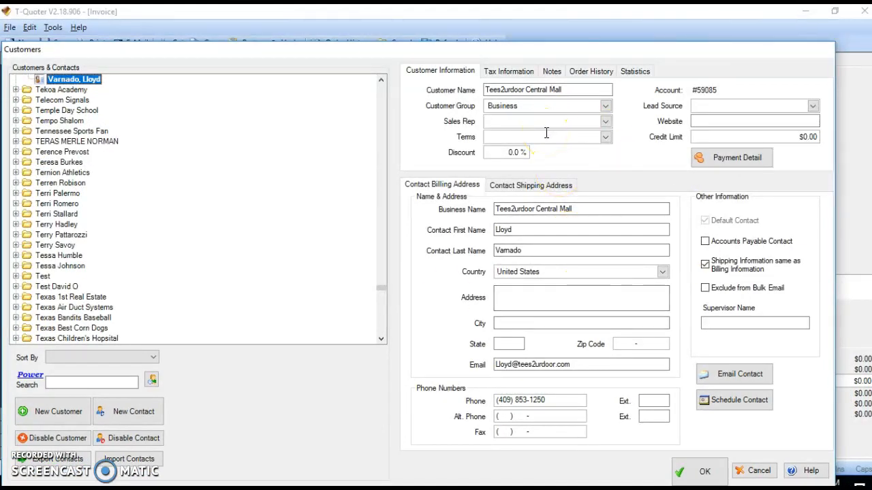
pyautogui.click(605, 105)
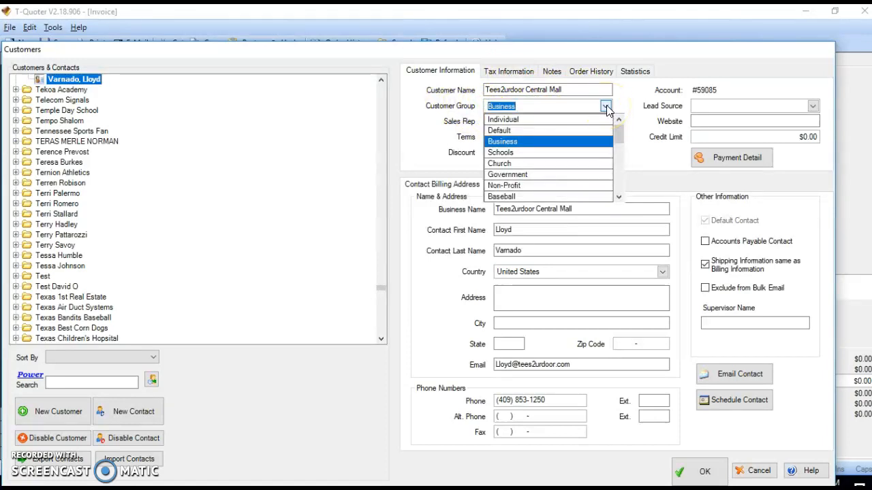
pyautogui.click(606, 106)
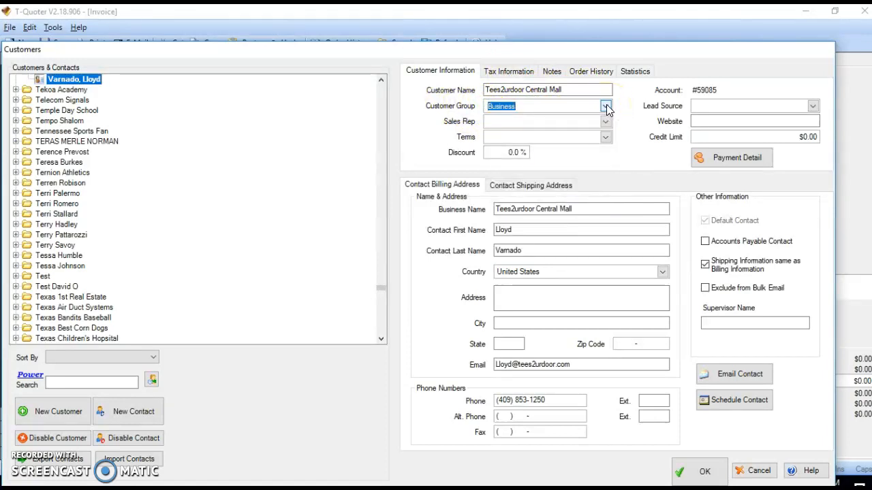
pyautogui.click(606, 121)
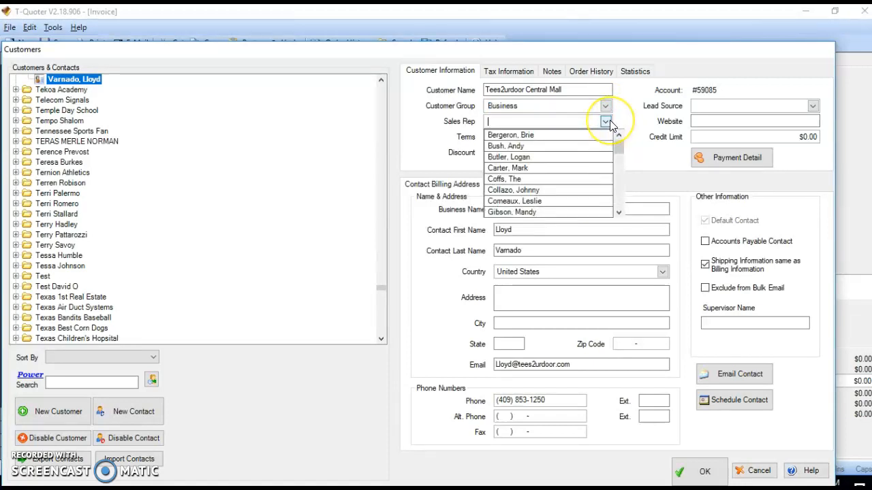
pyautogui.click(621, 151)
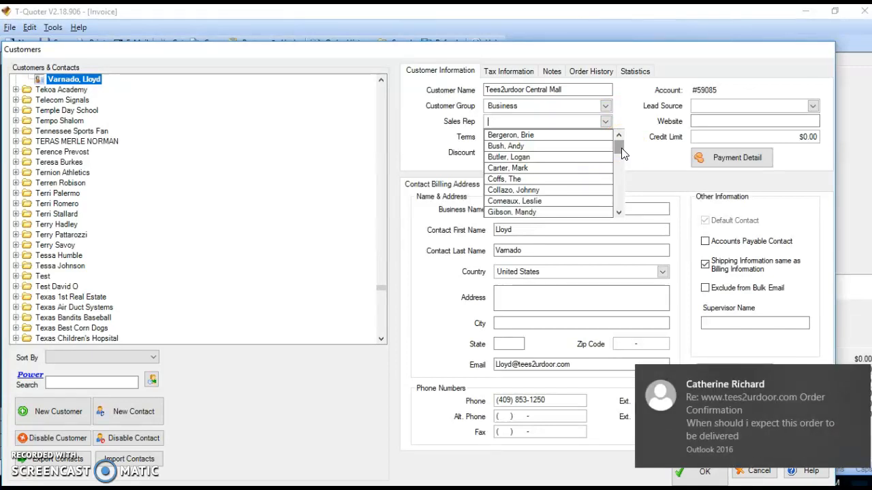
pyautogui.moveTo(621, 151)
pyautogui.mouseDown()
pyautogui.moveTo(611, 195)
pyautogui.moveTo(622, 138)
pyautogui.mouseUp()
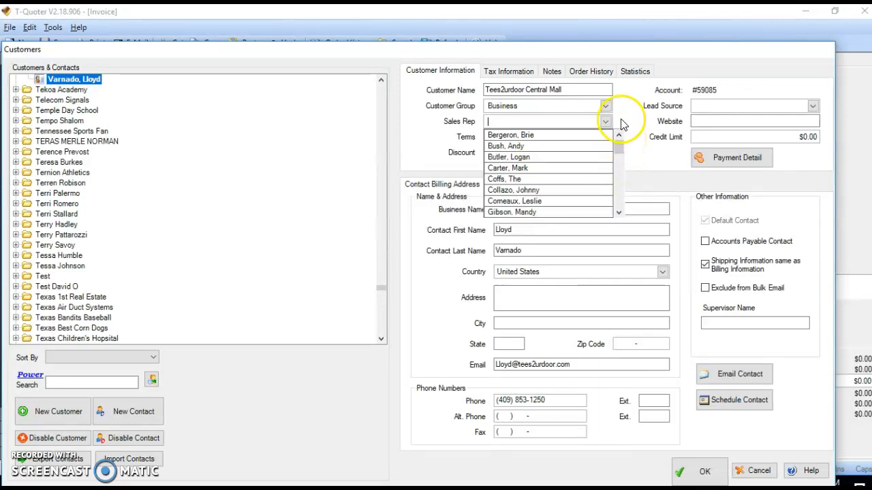
pyautogui.click(605, 121)
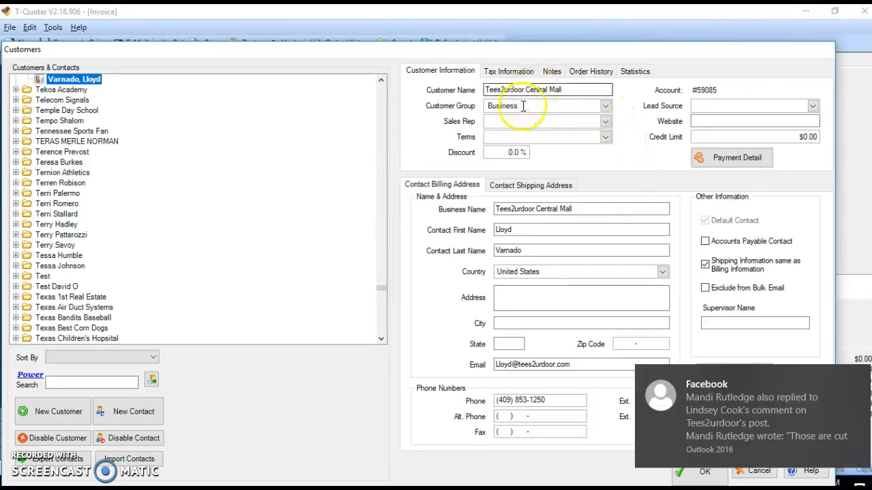
# - Set the customer's terms to Due on receipt and check the billing and shipping addresses, leaving shipping information the same as billing
pyautogui.click(606, 137)
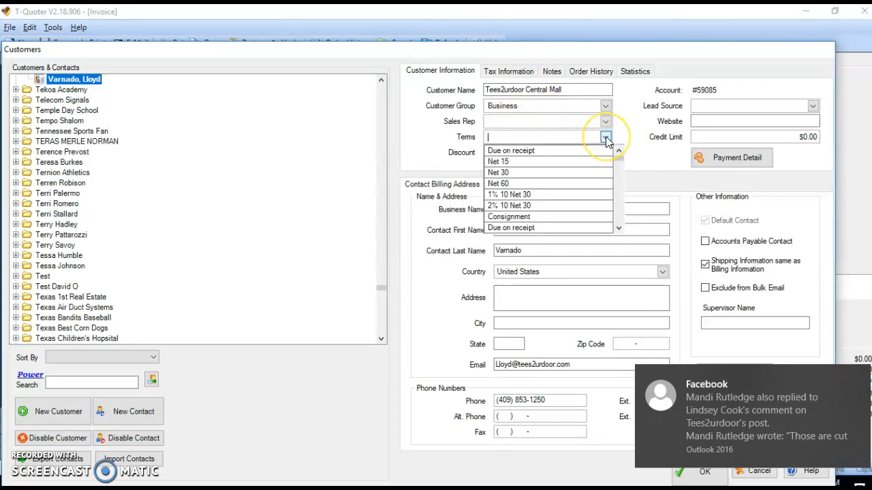
pyautogui.click(526, 150)
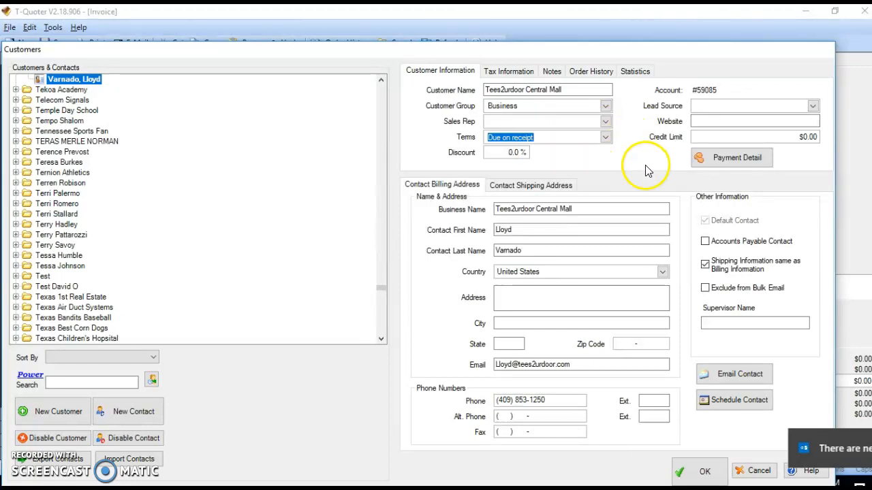
pyautogui.click(512, 293)
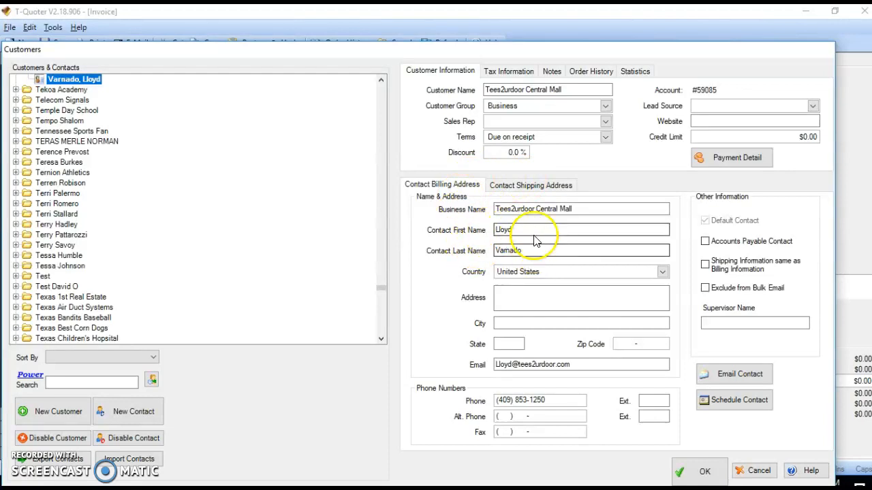
pyautogui.click(527, 190)
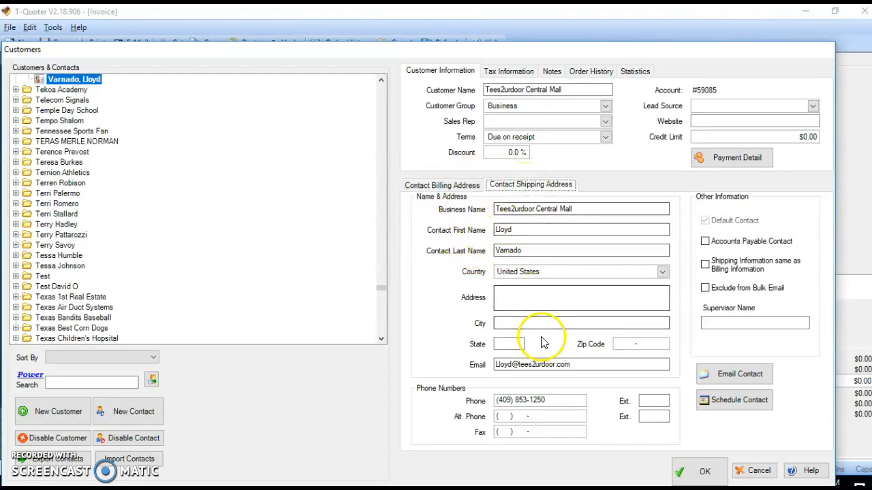
pyautogui.click(467, 186)
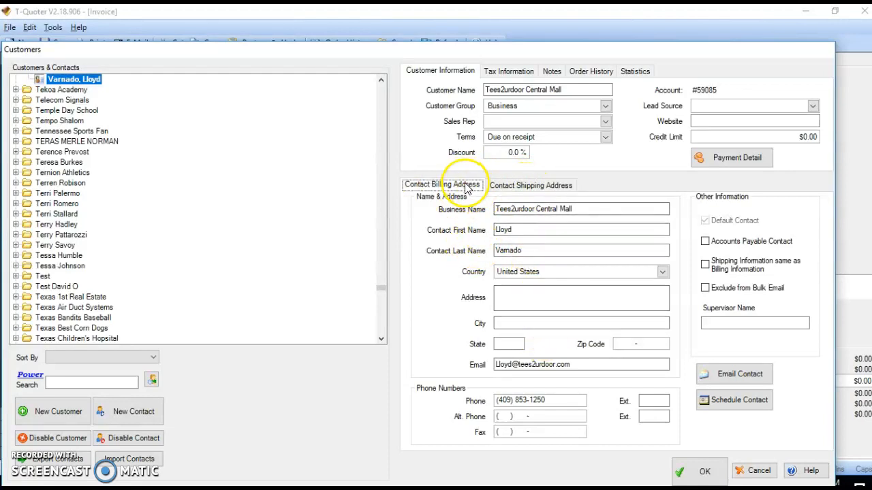
pyautogui.click(706, 265)
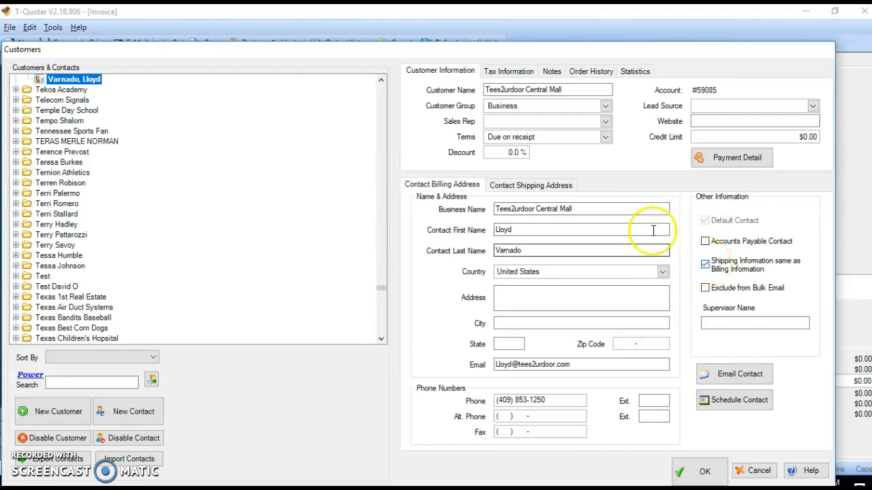
# - Try the Other sales tax exemption in the customer's tax information and set it back to Resale
pyautogui.click(508, 71)
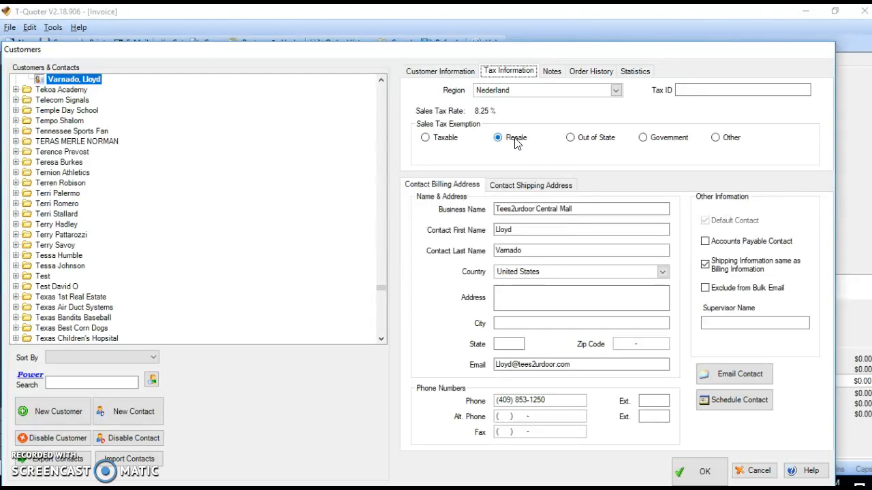
pyautogui.click(719, 138)
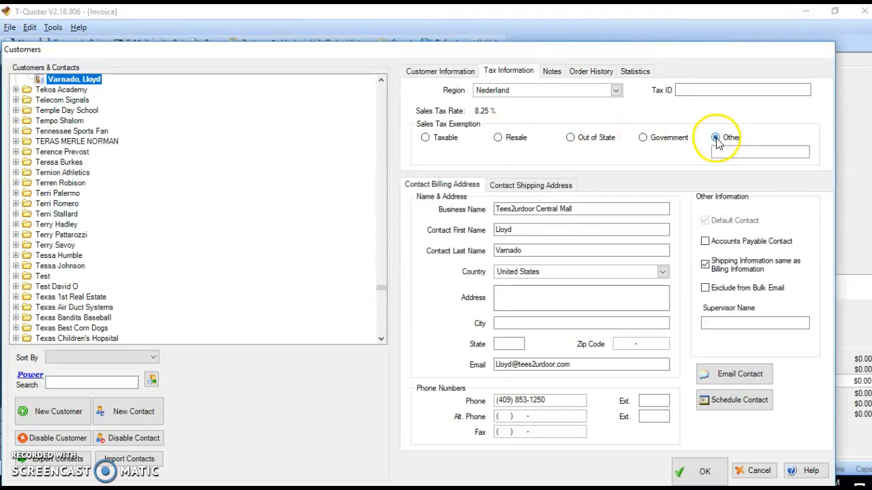
pyautogui.click(738, 153)
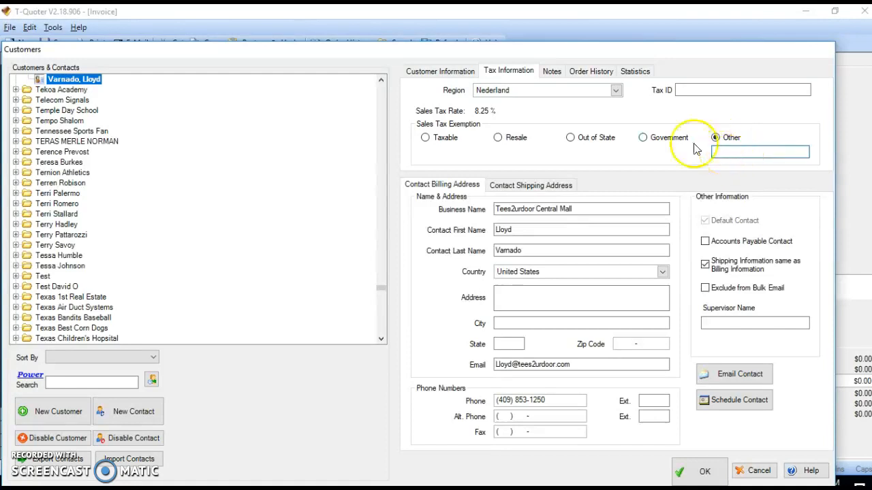
pyautogui.click(497, 138)
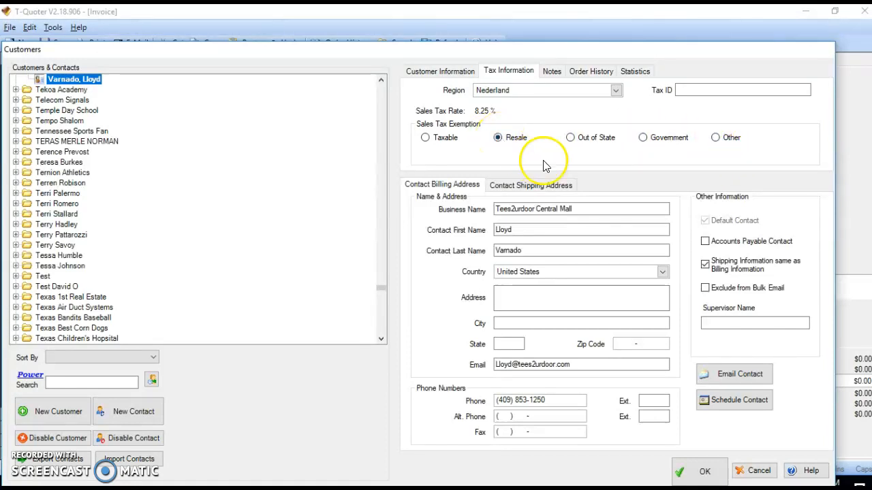
# - Review the customer's notes and order history
pyautogui.click(552, 72)
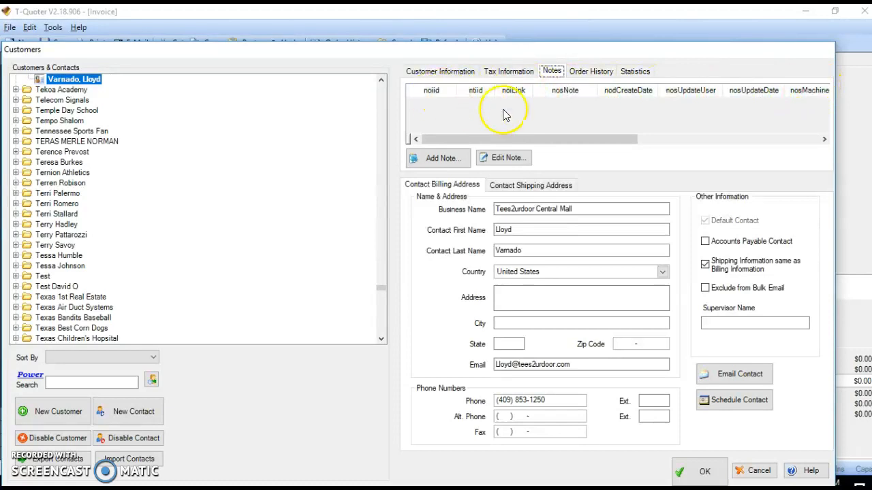
pyautogui.click(592, 75)
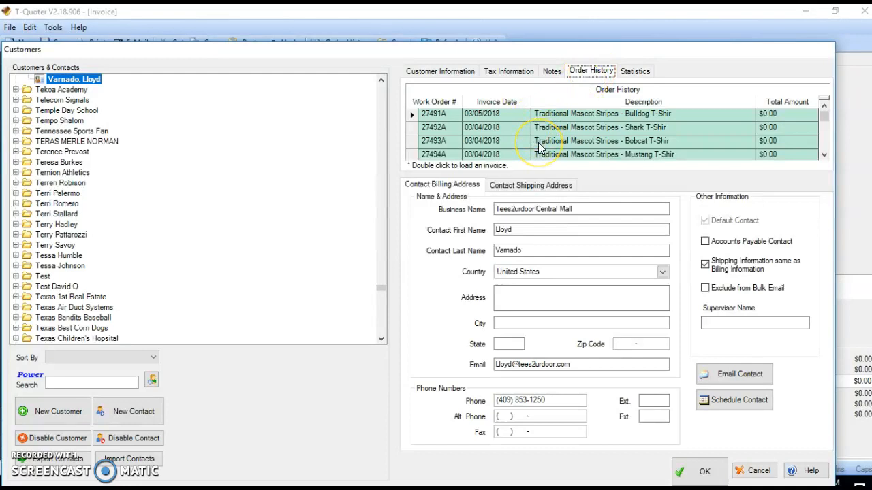
pyautogui.scroll(-3, 539, 148)
pyautogui.scroll(5, 537, 150)
# - Load the Shark T-shirt invoice from the order history without saving the customer changes, and view its Screen Printing work order
pyautogui.click(414, 129)
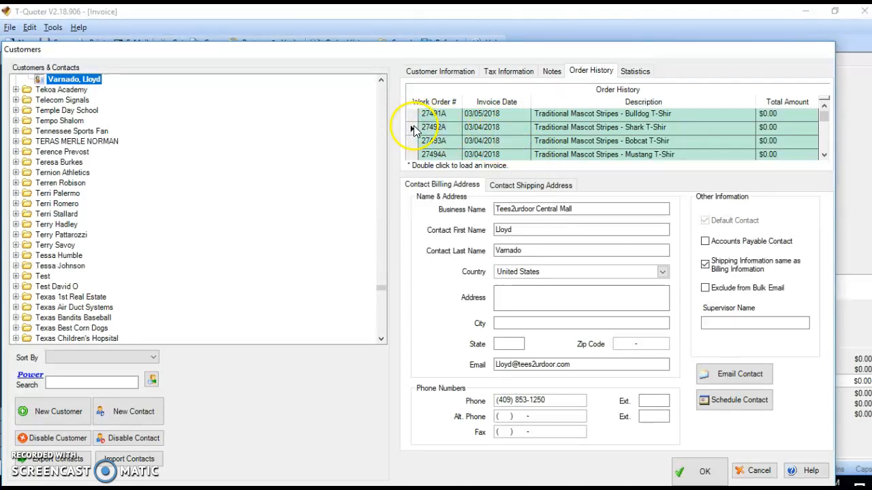
pyautogui.doubleClick(414, 129)
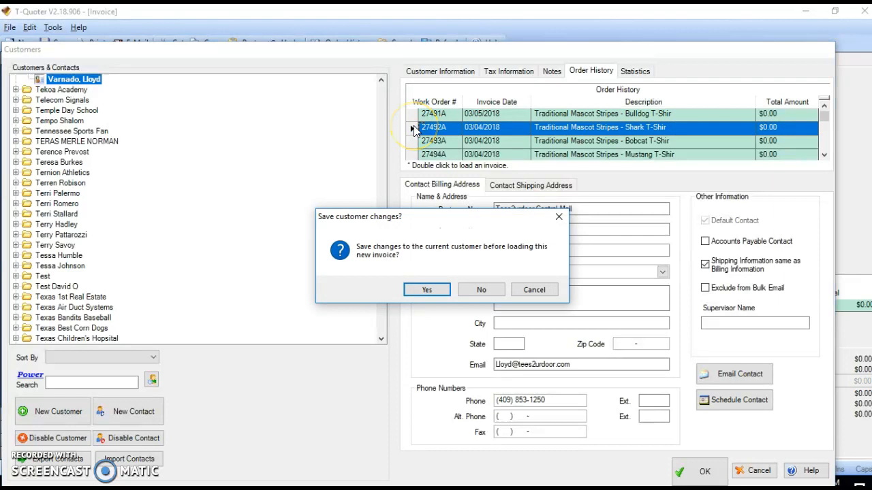
pyautogui.click(485, 290)
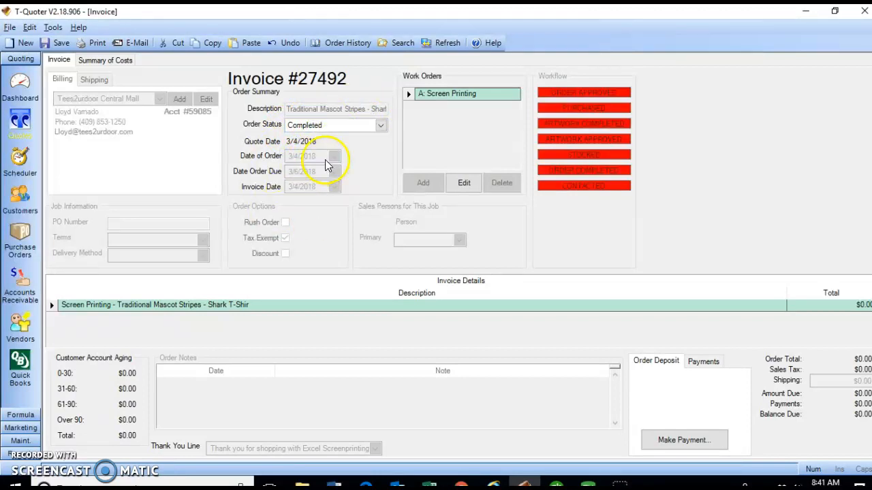
pyautogui.doubleClick(437, 94)
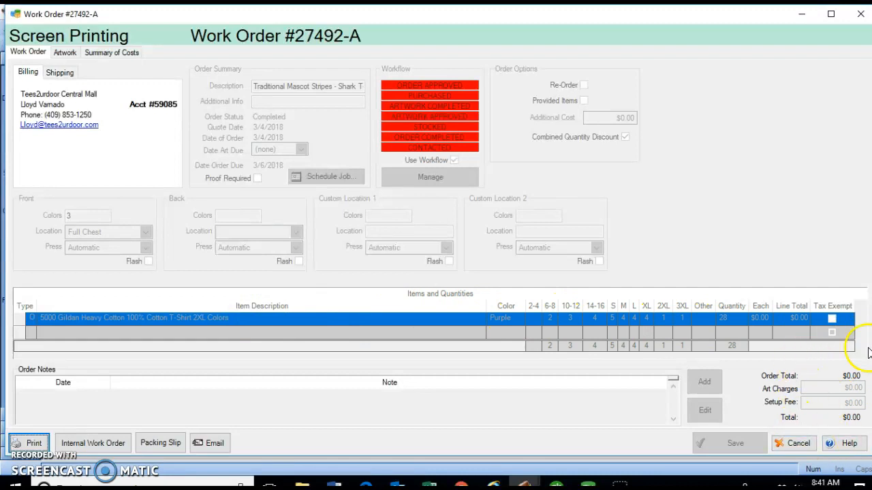
pyautogui.click(799, 443)
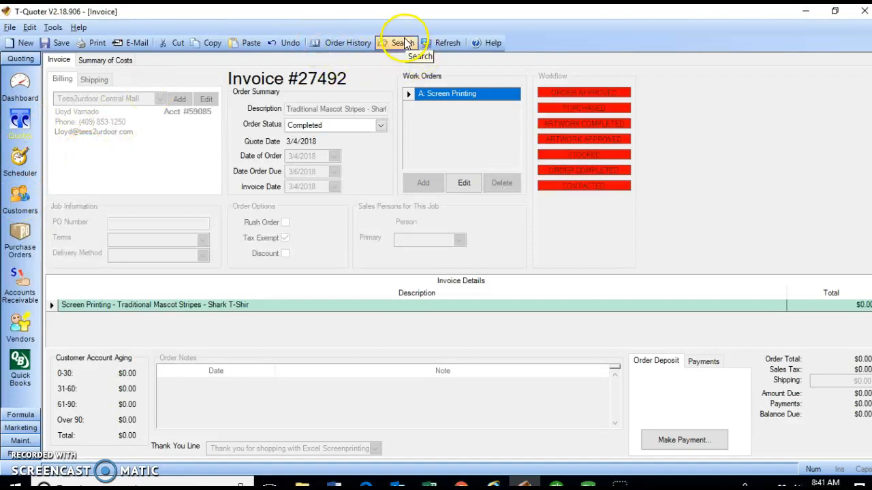
# - Start a new quote and select Tees2urdoor Central Mall as its billing customer
pyautogui.click(20, 43)
pyautogui.click(71, 97)
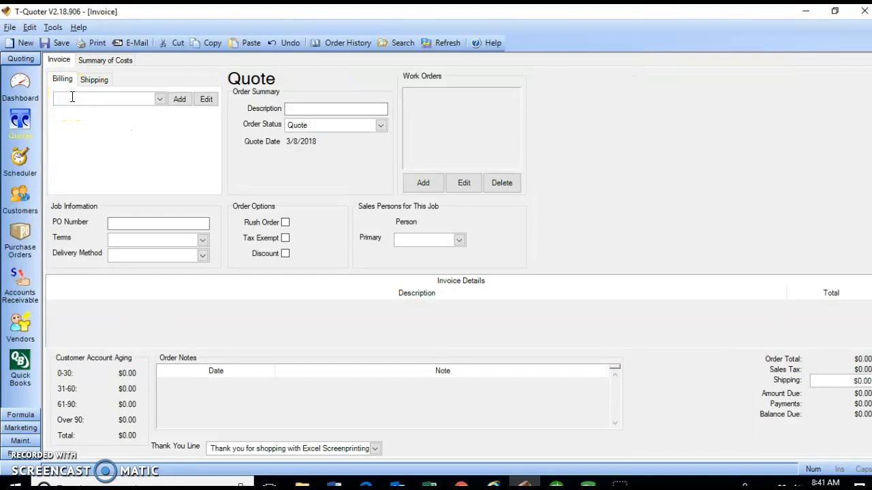
pyautogui.write('Tees2urdoor')
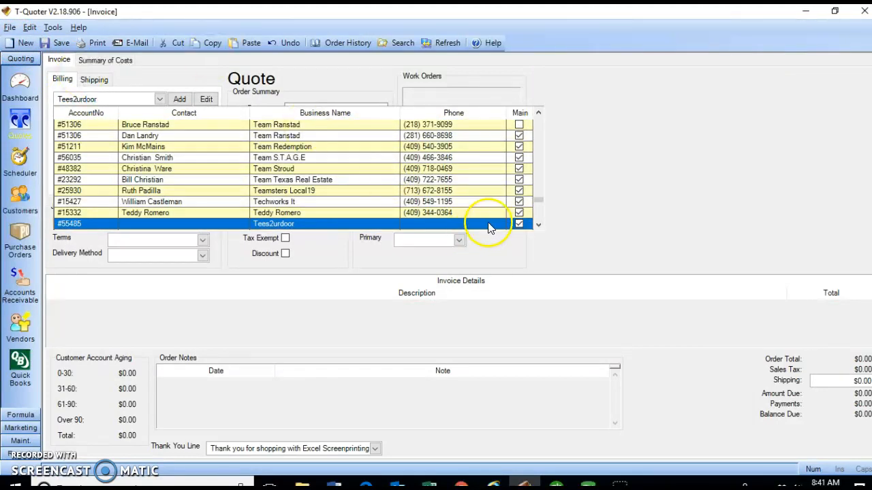
pyautogui.click(537, 225)
pyautogui.click(346, 224)
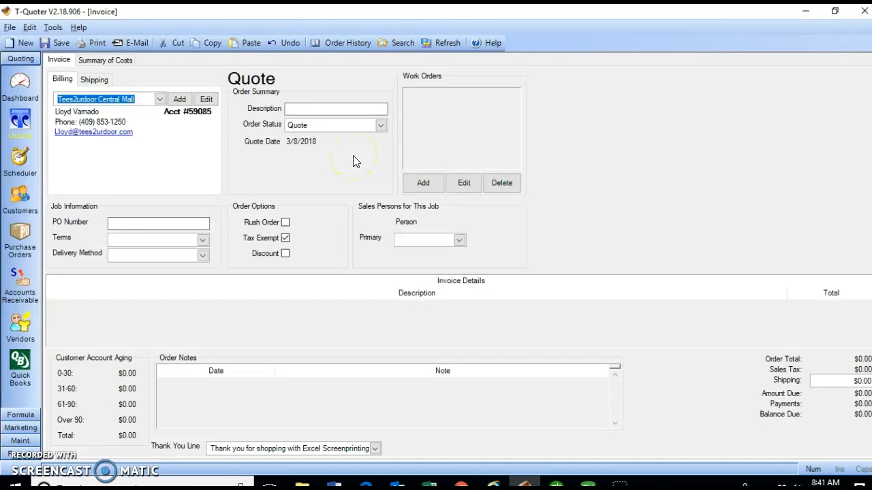
# - Enter Test for Video as the quote's description and set the order status to New Order
pyautogui.click(305, 109)
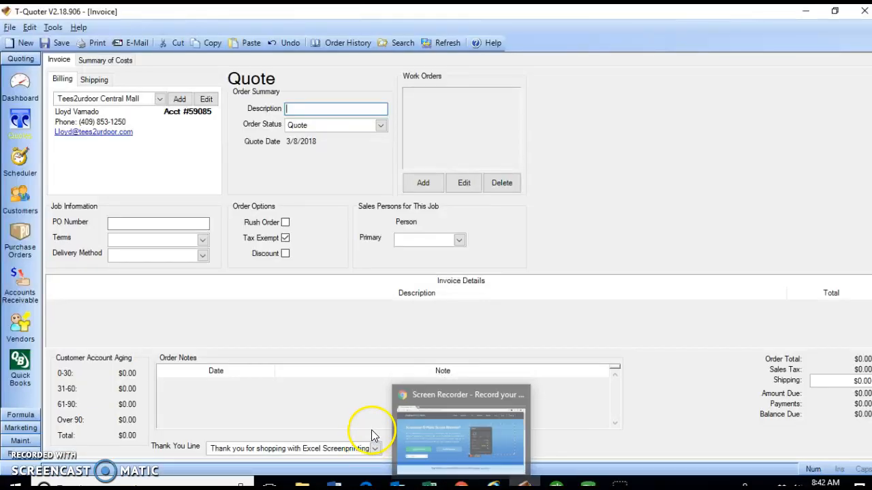
pyautogui.click(381, 126)
pyautogui.click(320, 138)
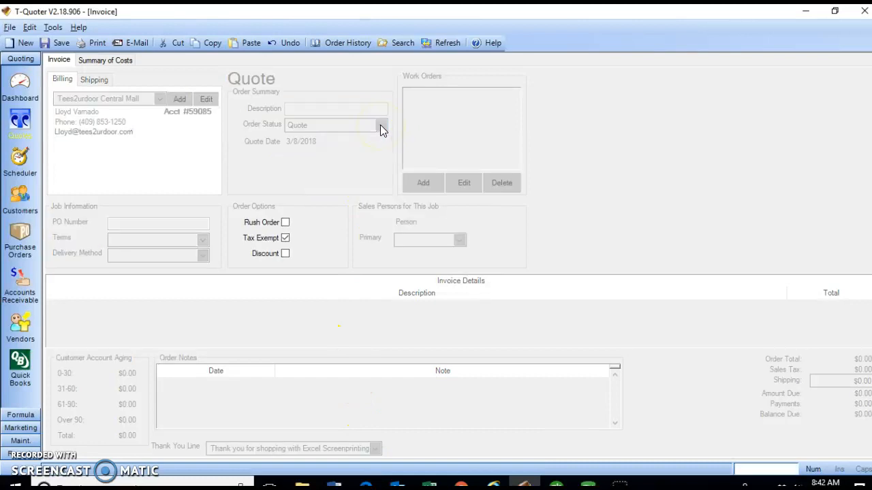
pyautogui.click(308, 111)
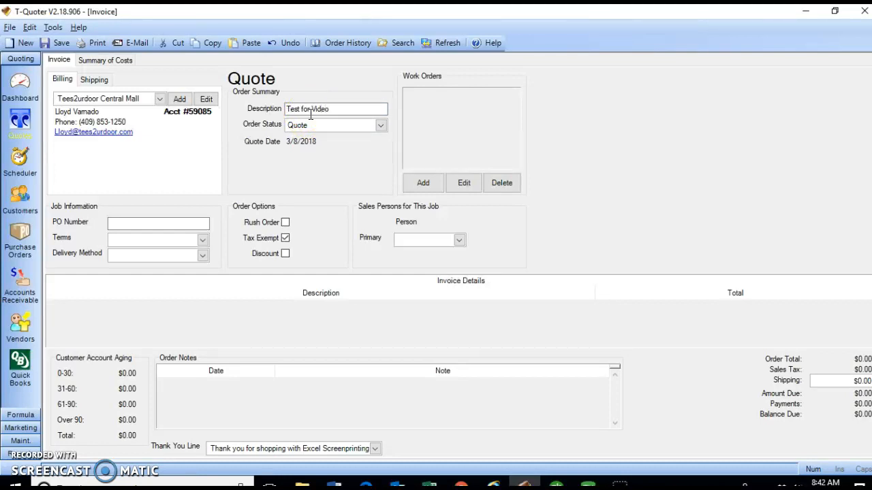
pyautogui.click(343, 111)
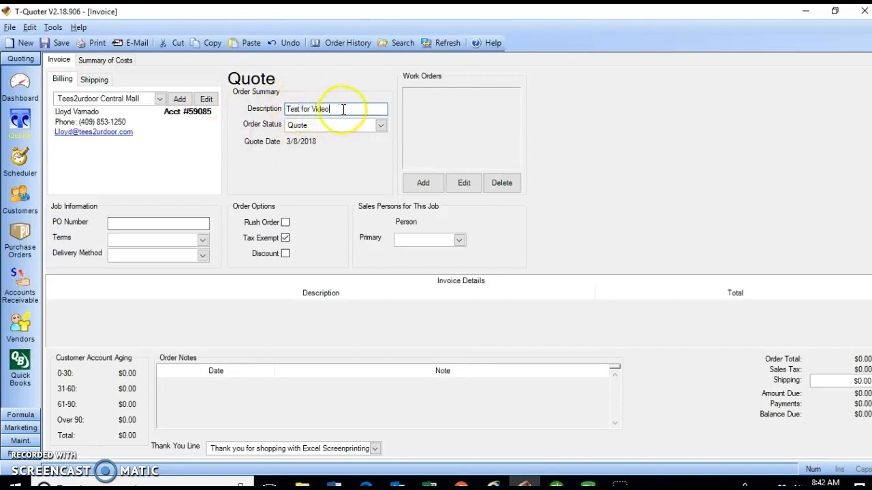
pyautogui.click(304, 126)
pyautogui.click(324, 152)
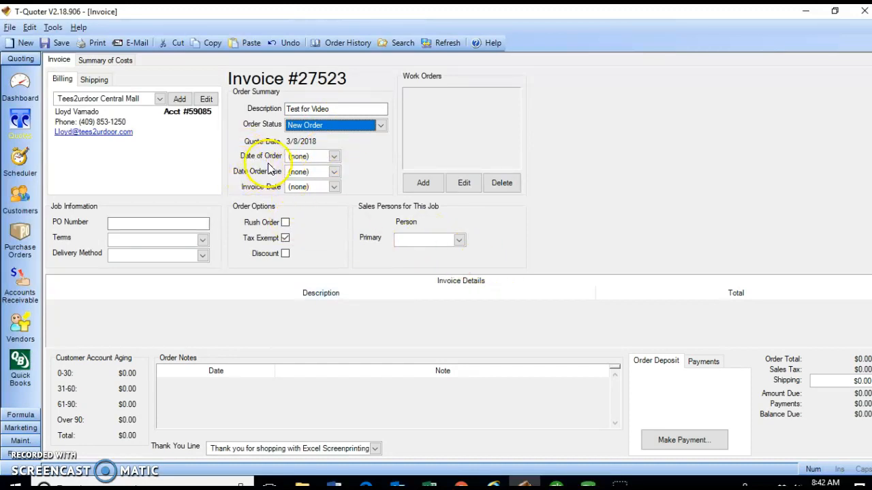
# - Set the date of order to 3/8/2018, the order due date to 3/15/2018 and the invoice date to 3/8/2018
pyautogui.click(334, 157)
pyautogui.click(310, 201)
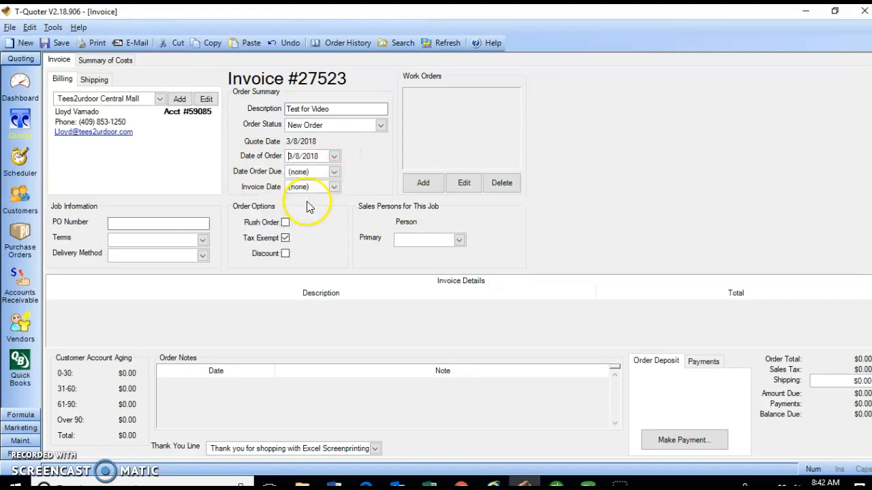
pyautogui.click(333, 175)
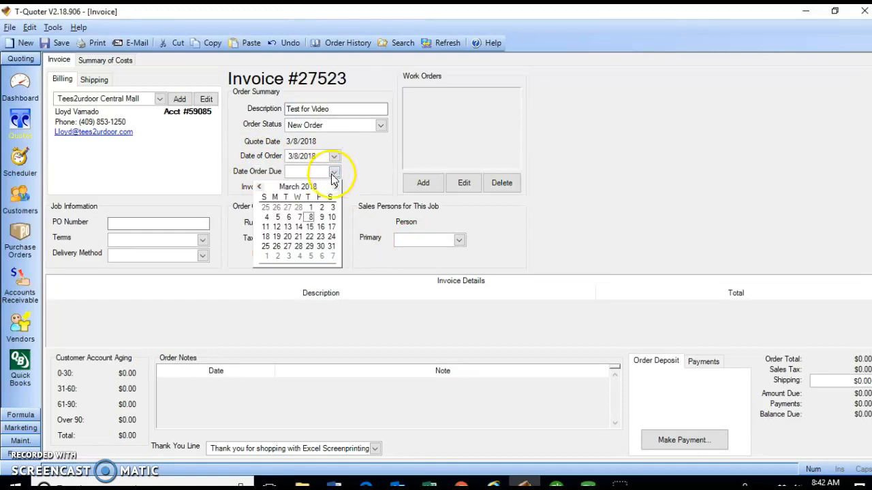
pyautogui.click(311, 226)
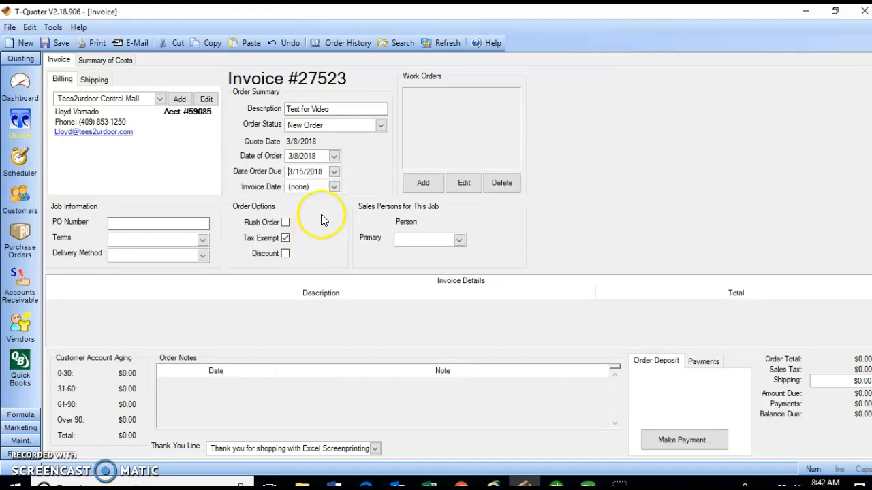
pyautogui.click(334, 188)
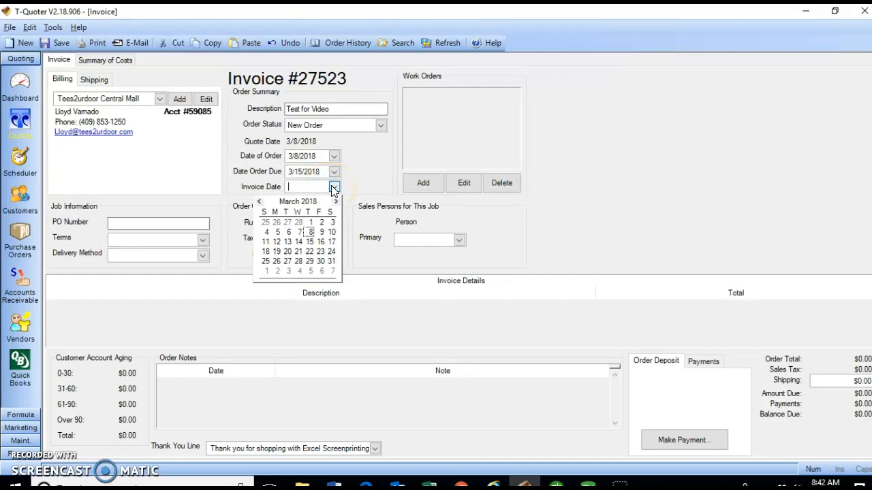
pyautogui.click(310, 232)
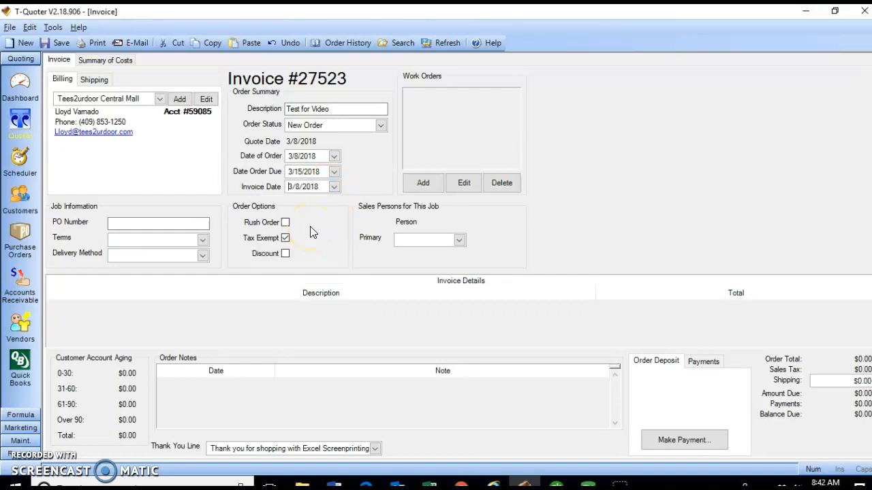
# - View the available primary sales persons for this job without choosing one
pyautogui.click(460, 241)
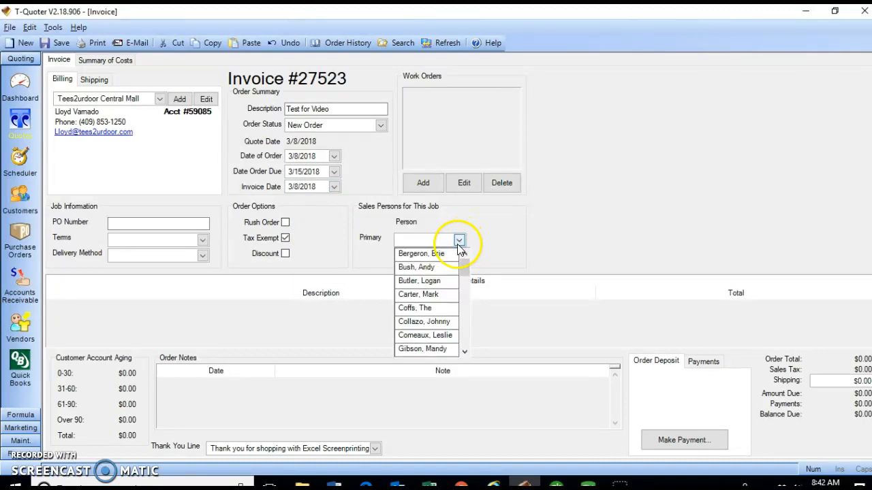
pyautogui.moveTo(465, 264)
pyautogui.mouseDown()
pyautogui.moveTo(463, 314)
pyautogui.moveTo(467, 254)
pyautogui.mouseUp()
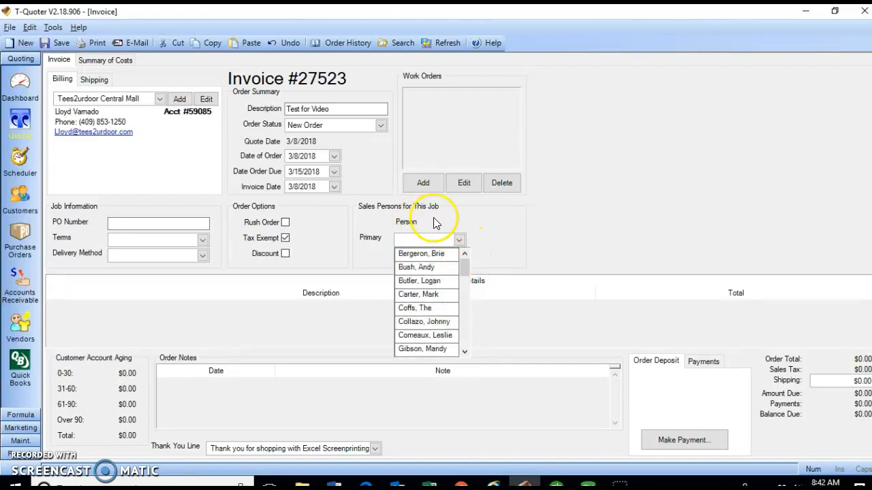
pyautogui.click(512, 230)
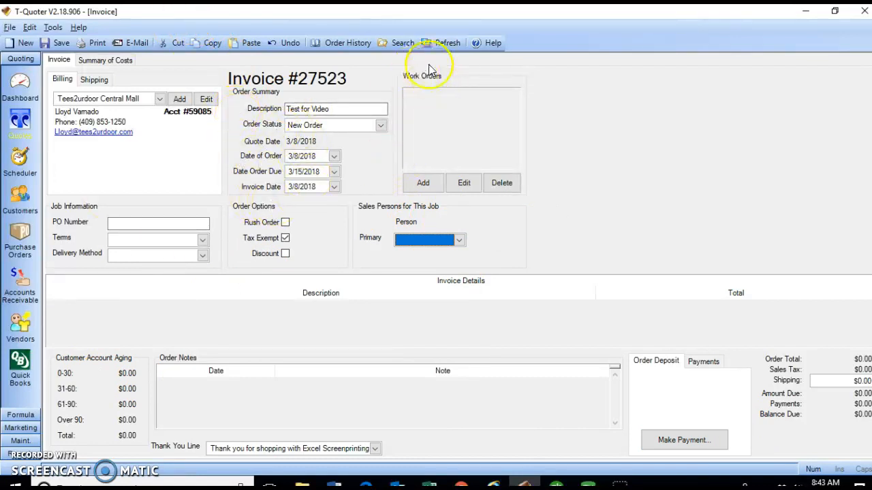
# - Add a Screen Printing work order to the invoice and set its art due date to 3/13/2018
pyautogui.click(428, 187)
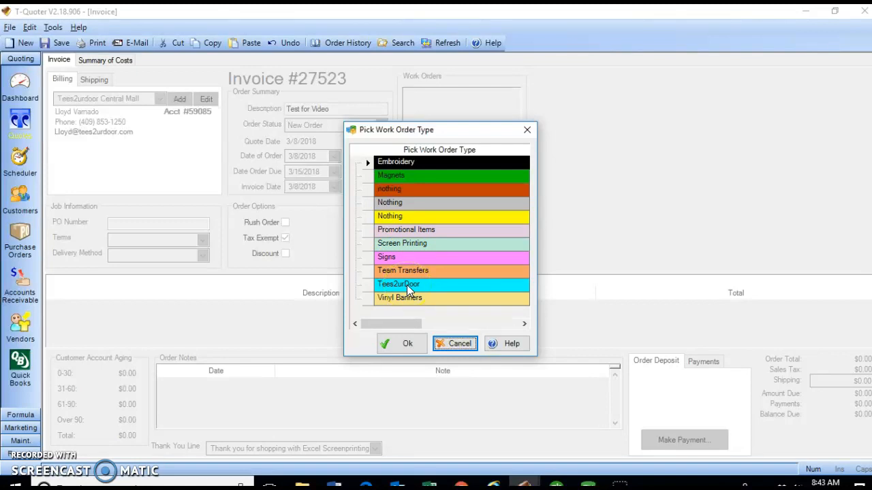
pyautogui.click(417, 251)
pyautogui.click(417, 250)
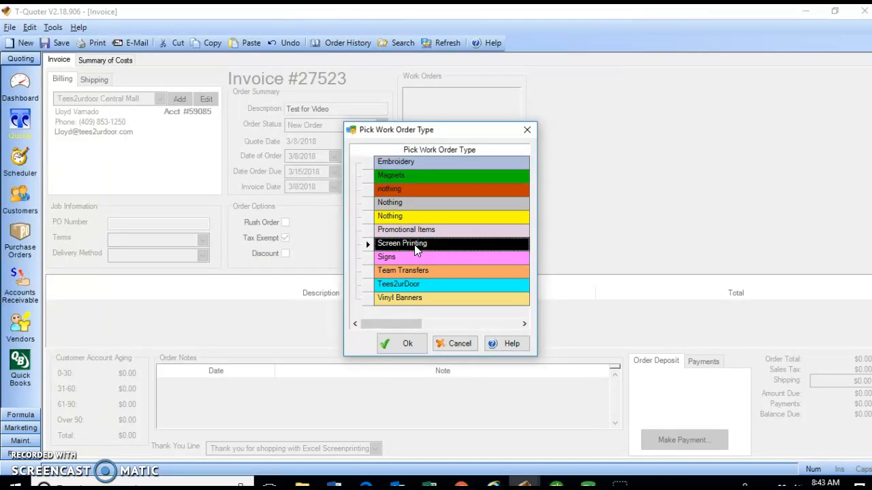
pyautogui.click(408, 344)
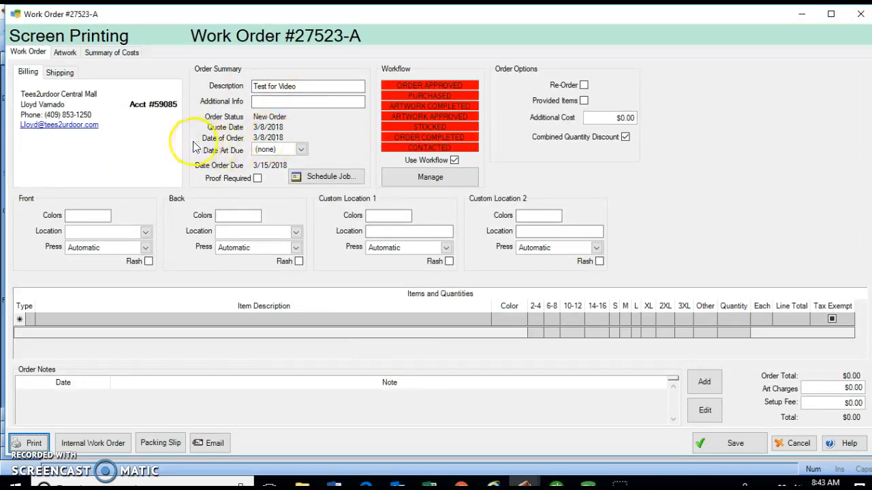
pyautogui.click(301, 150)
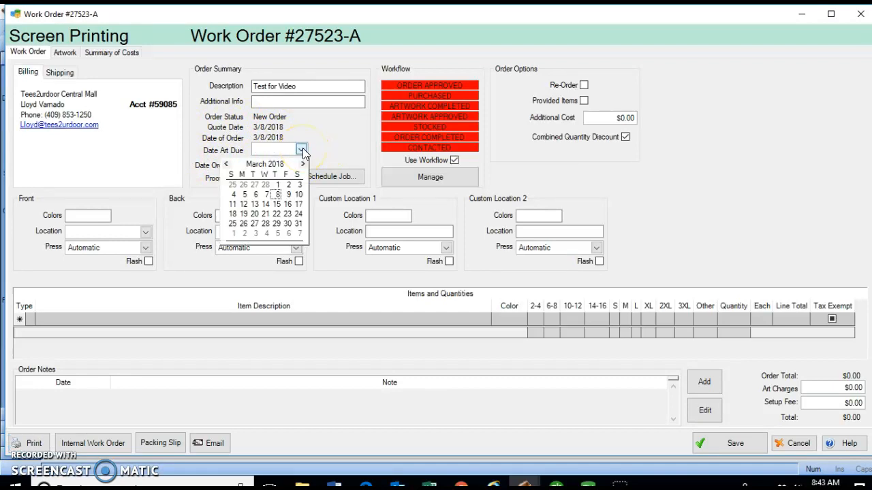
pyautogui.click(255, 205)
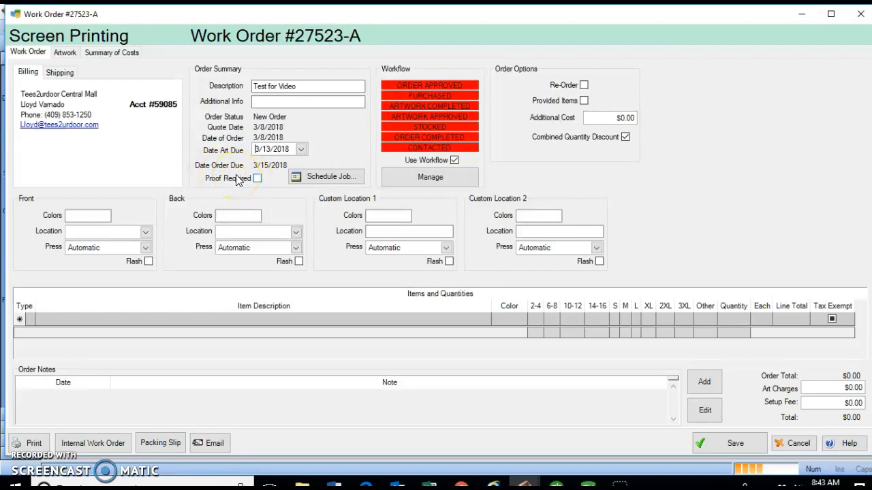
# - Set the front print to 2 colors at Full Chest and the back print to 3 colors at Full Back
pyautogui.click(94, 218)
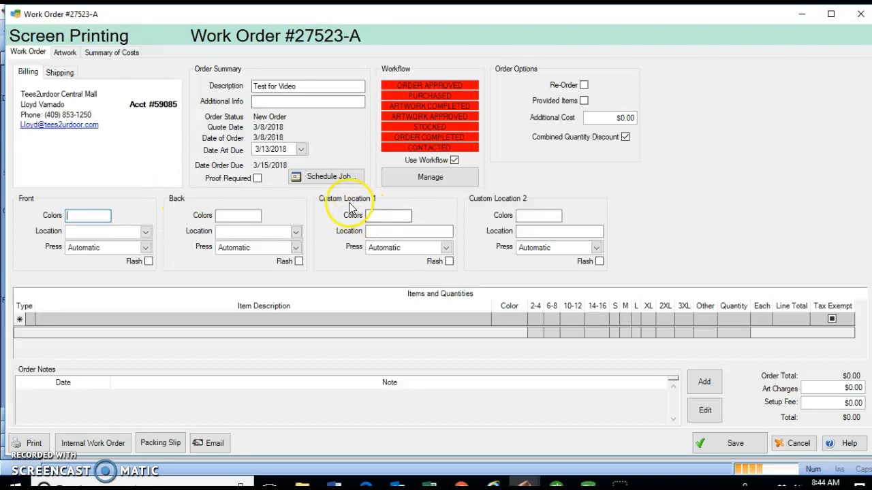
pyautogui.write('2')
pyautogui.click(103, 231)
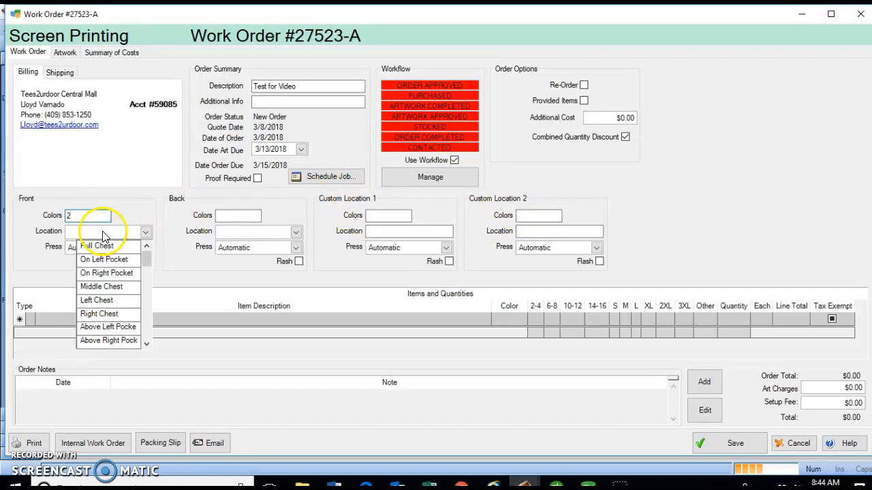
pyautogui.click(98, 245)
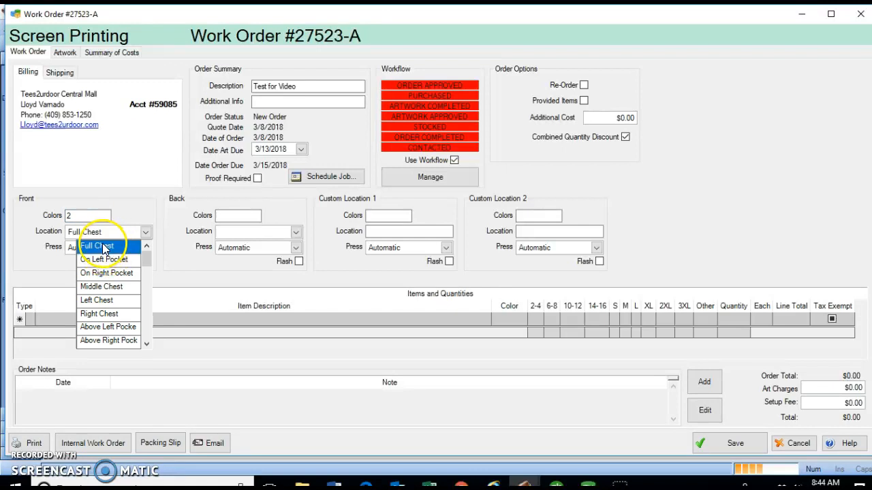
pyautogui.click(233, 215)
pyautogui.write('3')
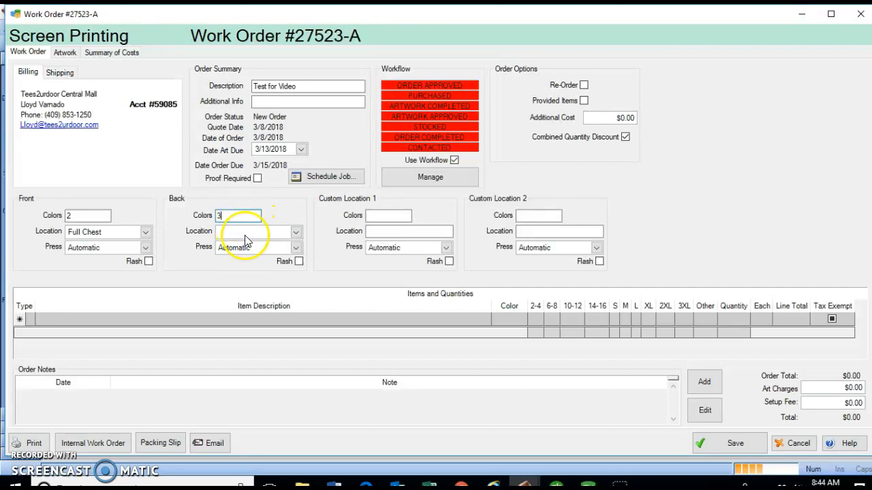
pyautogui.click(235, 232)
pyautogui.click(242, 245)
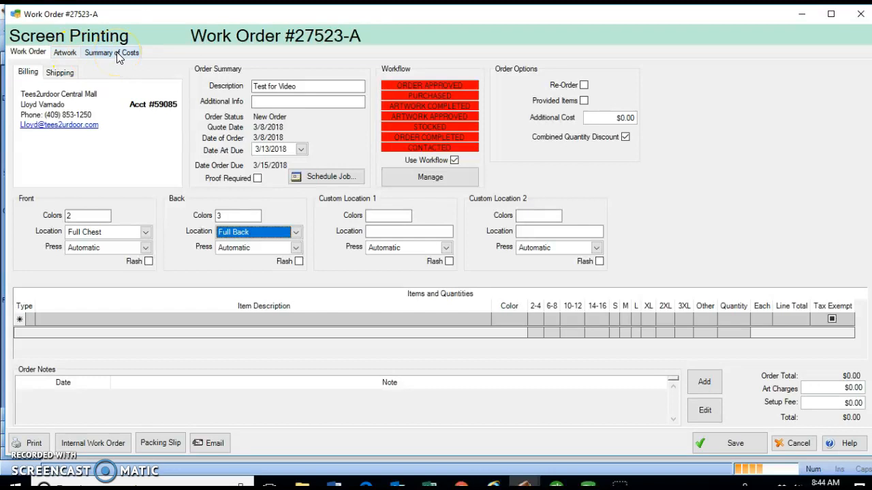
# - List White and Red as the front logo's colors in the work order's artwork
pyautogui.click(68, 54)
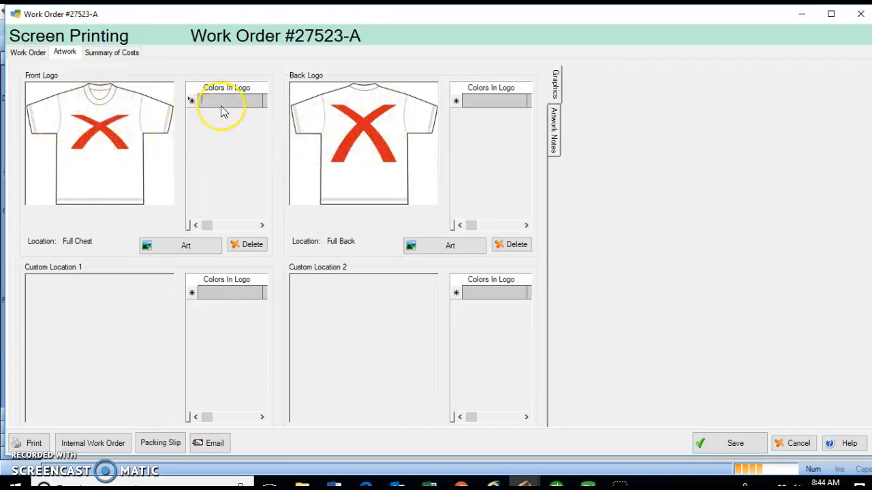
pyautogui.write('White')
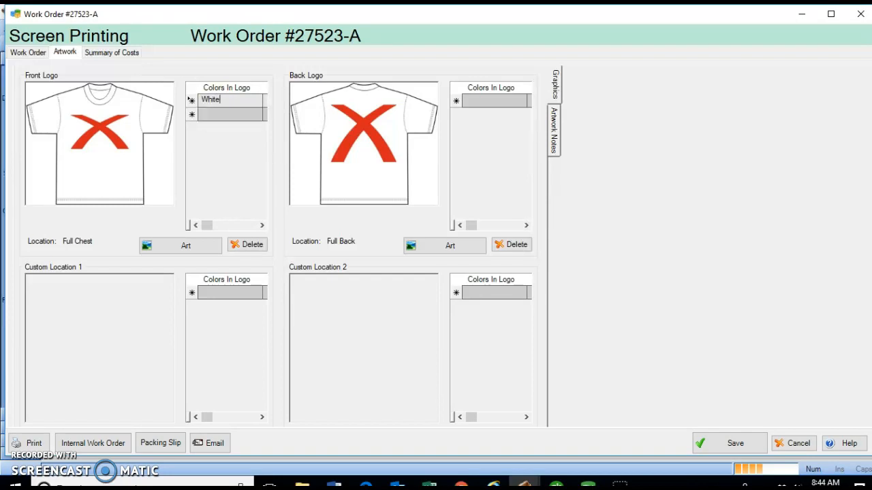
pyautogui.click(222, 113)
pyautogui.write('Red')
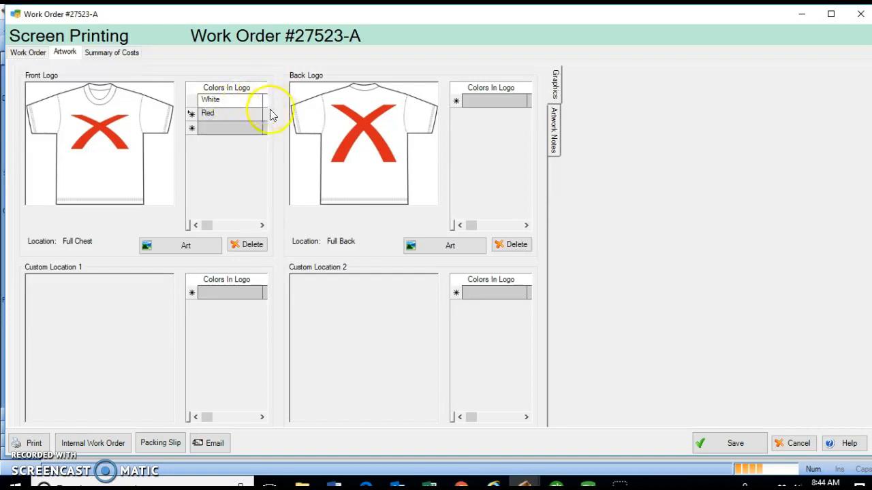
# - List White, Red and Ath Gold as the back logo's colors
pyautogui.click(477, 101)
pyautogui.write('White')
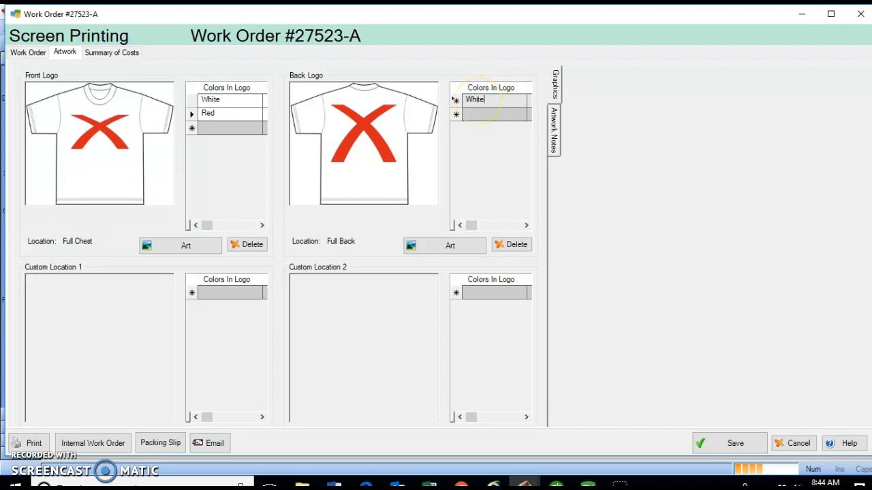
pyautogui.press('Return')
pyautogui.write('Red')
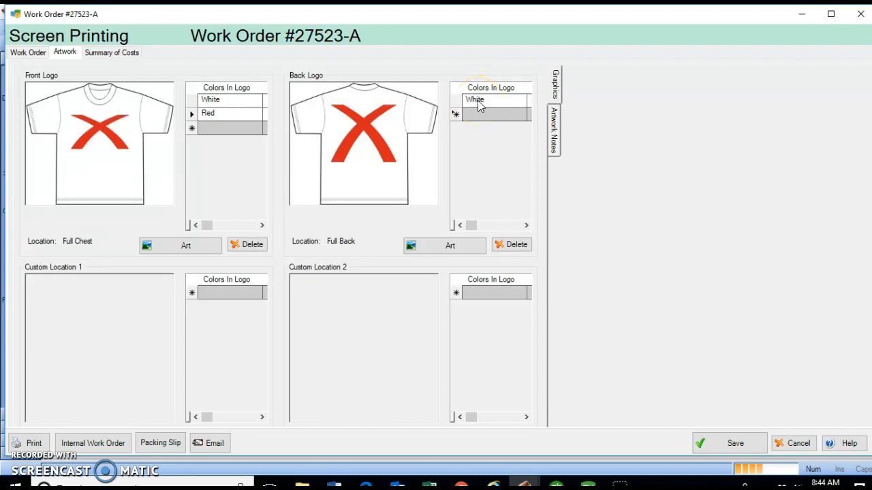
pyautogui.press('Return')
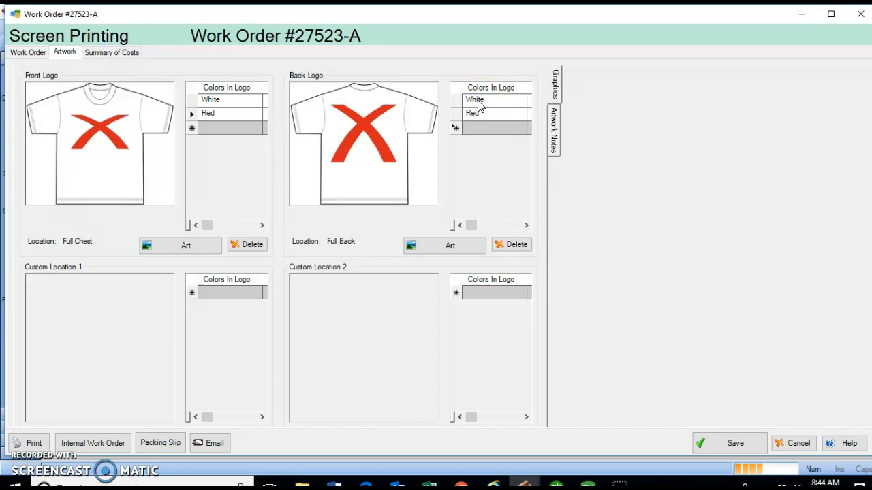
pyautogui.write('Ath')
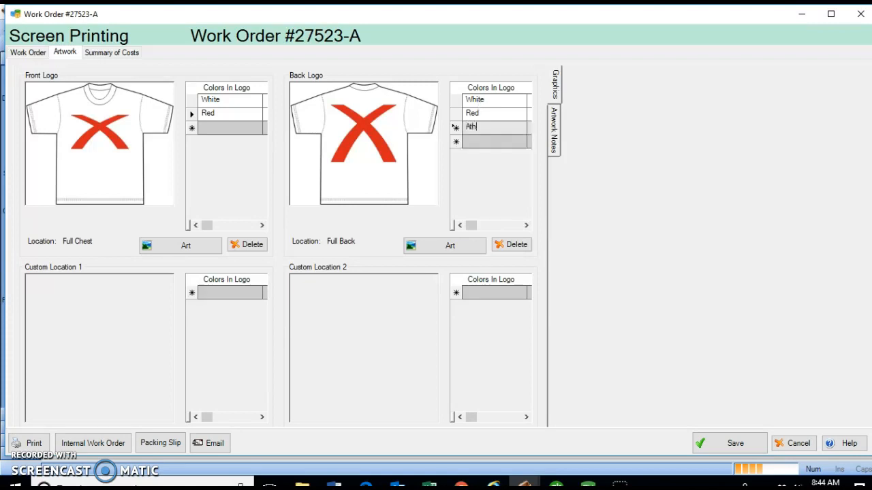
pyautogui.write(' Gold')
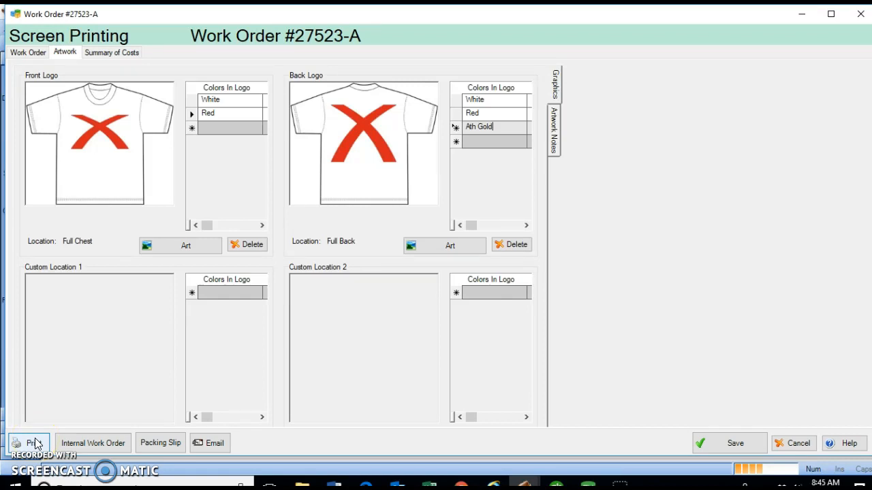
# - Add the item 5000 Gildan Heavy Cotton 100% Cotton T-Shirt 2XL Colors to the work order in Black
pyautogui.click(34, 52)
pyautogui.click(65, 315)
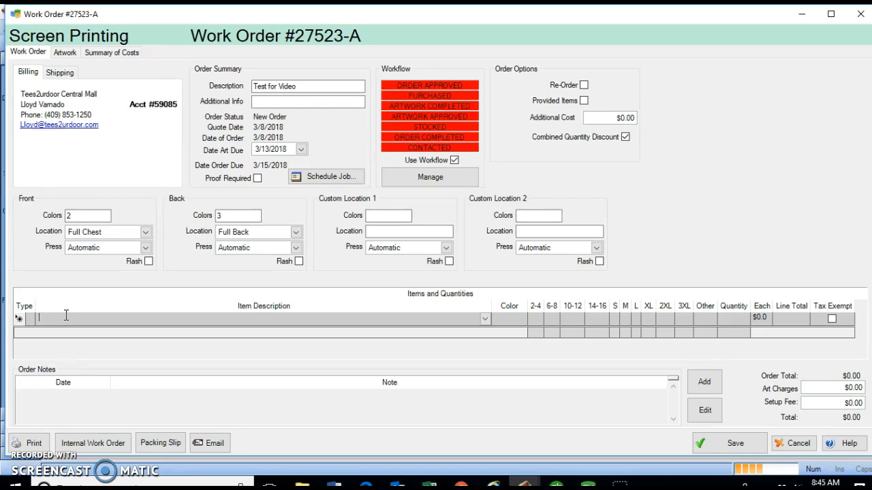
pyautogui.write('5000 Gildan Heavy Cotton 100% Cotton T-Shirt 2XL Colors')
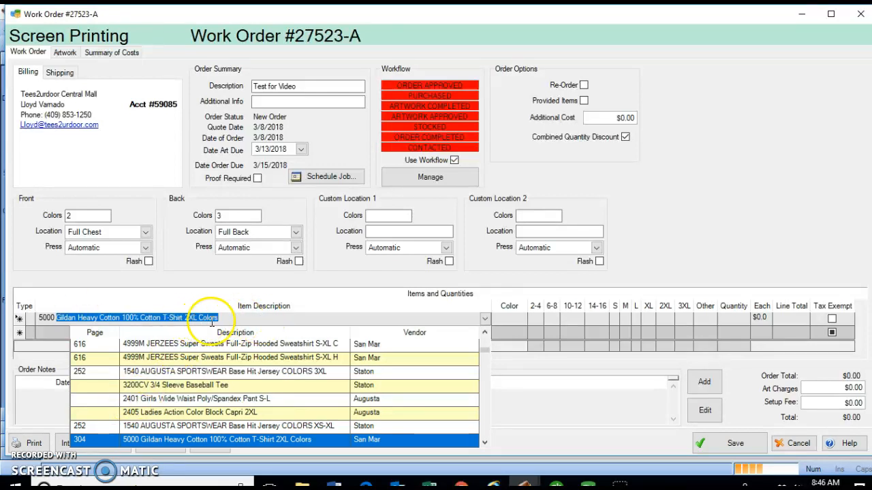
pyautogui.press('Tab')
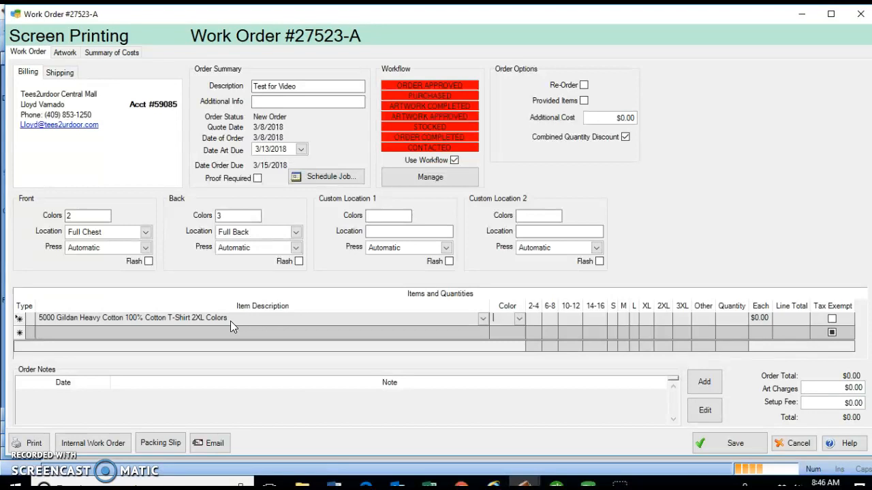
pyautogui.write('K')
pyautogui.press('BackSpace')
pyautogui.press('BackSpace')
pyautogui.write('Black')
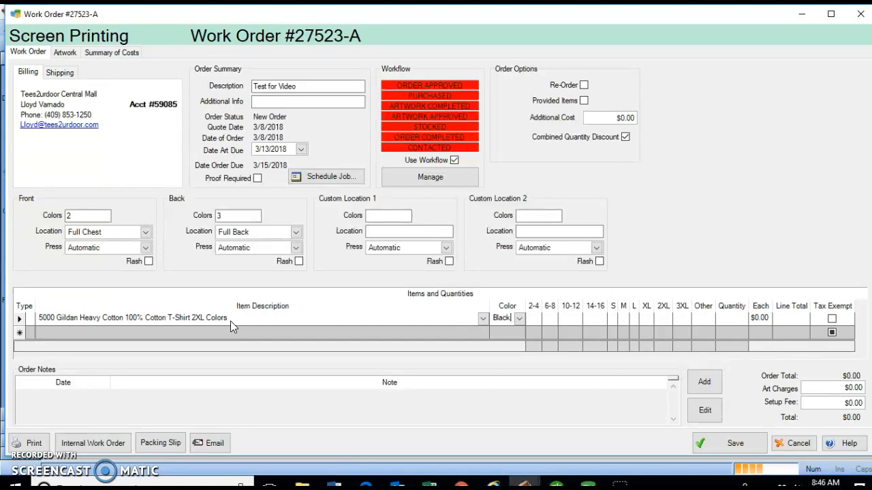
# - Enter 2 shirts each for sizes 6-8, 10-12, 14-16, S, M, L, XL and 3XL, and set the price each to 6.50
pyautogui.click(257, 317)
pyautogui.click(549, 318)
pyautogui.write('2')
pyautogui.press('Tab')
pyautogui.write('2')
pyautogui.press('Tab')
pyautogui.write('2')
pyautogui.press('Tab')
pyautogui.write('2\t2\t2\t2\t\t2')
pyautogui.press('Tab')
pyautogui.press('Tab')
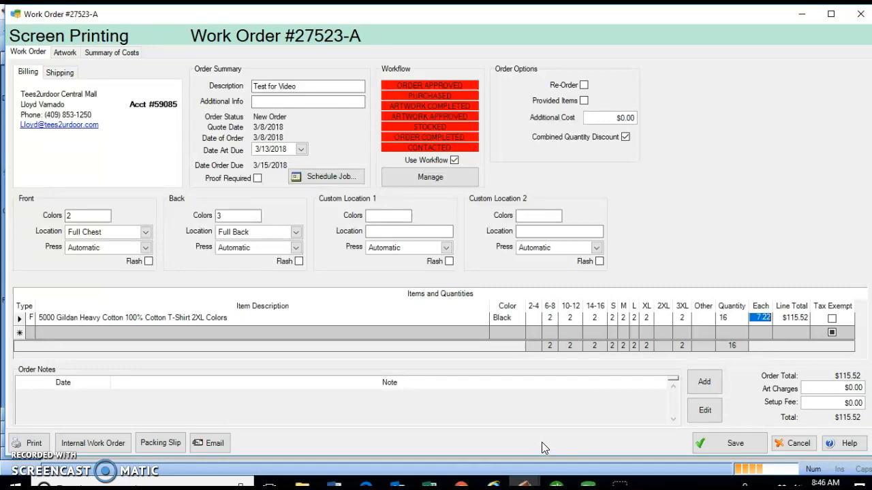
pyautogui.write('6.50')
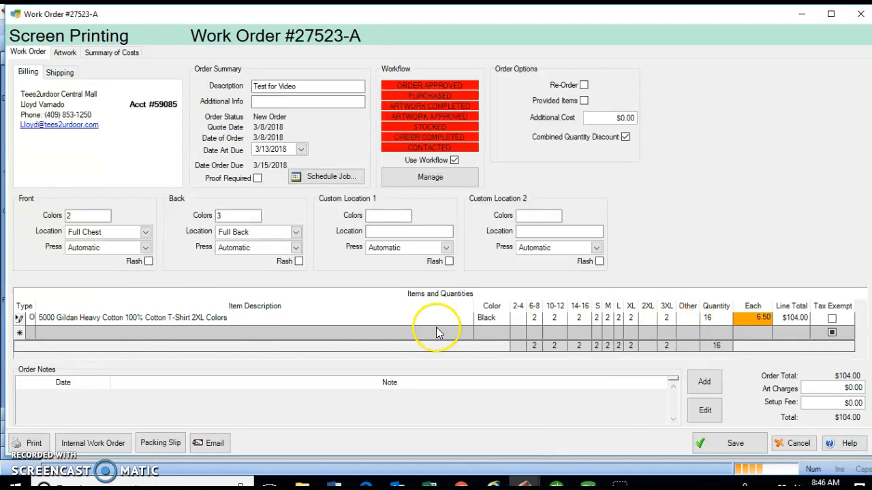
# - Add a second line for 5000 Gildan Heavy Cotton 100% Cotton T-Shirt 2XL Colors with 4xL as its color
pyautogui.click(132, 332)
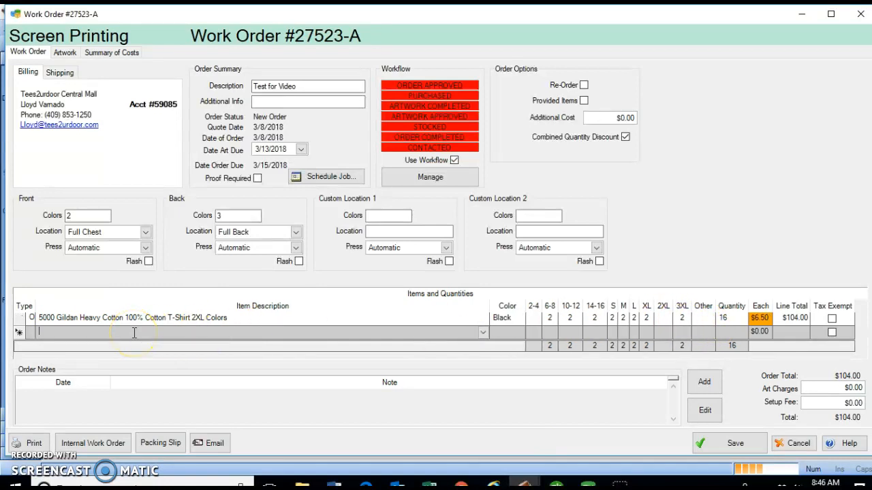
pyautogui.write('5000 Gildan Heavy Cotton 100% Cotton T-Shirt 2XL Colors')
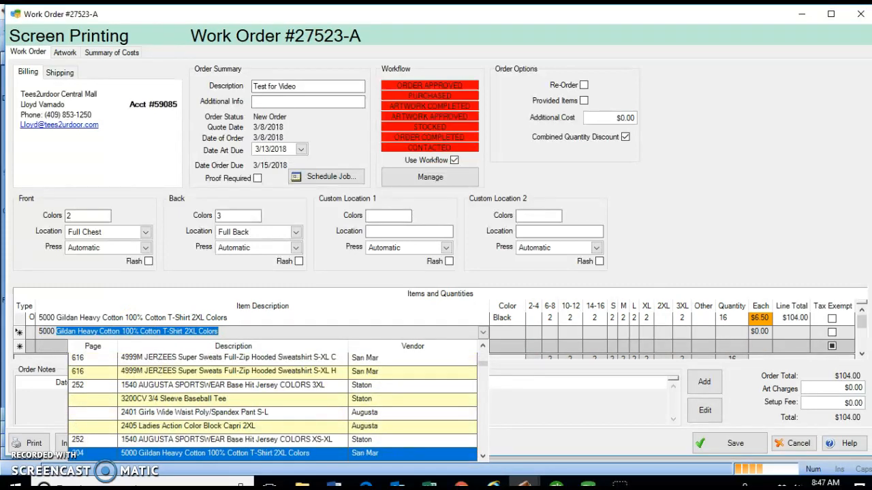
pyautogui.press('Tab')
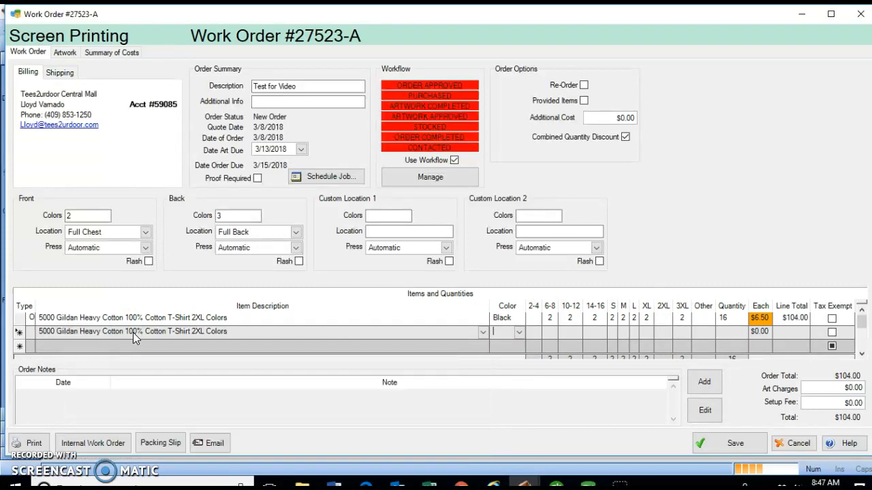
pyautogui.write('4xl')
pyautogui.press('BackSpace')
pyautogui.press('BackSpace')
pyautogui.press('BackSpace')
pyautogui.write('4')
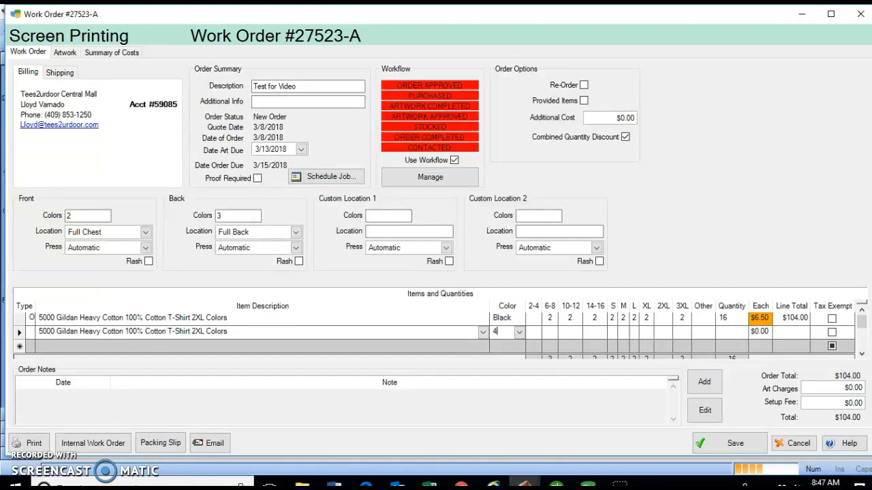
pyautogui.write('xL')
# - Enter a quantity of 2 in the Other size for the 4xL T-shirt line
pyautogui.press('Tab')
pyautogui.press('Tab')
pyautogui.press('Tab')
pyautogui.press('Tab')
pyautogui.press('Tab')
pyautogui.press('Tab')
pyautogui.press('Tab')
pyautogui.press('Tab')
pyautogui.press('Tab')
pyautogui.press('Tab')
pyautogui.press('Tab')
pyautogui.write('2')
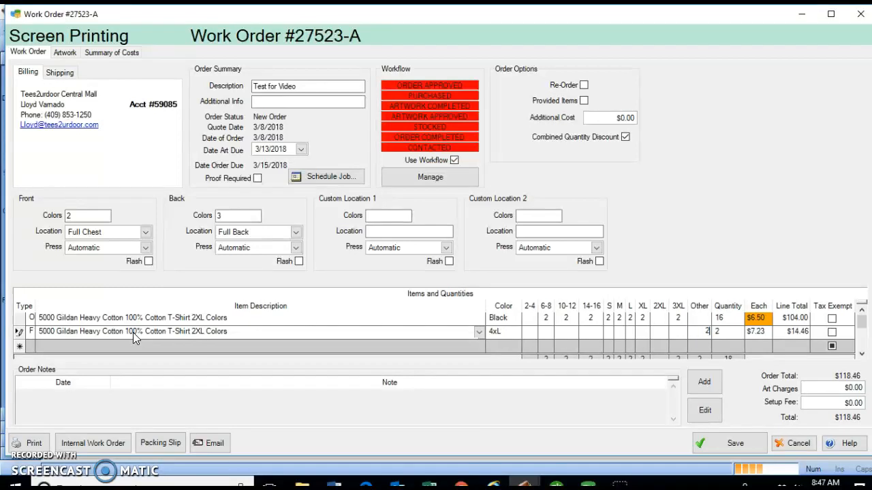
pyautogui.press('Tab')
pyautogui.press('Tab')
# - Rename the Other size column in the items table to 4XL
pyautogui.doubleClick(700, 307)
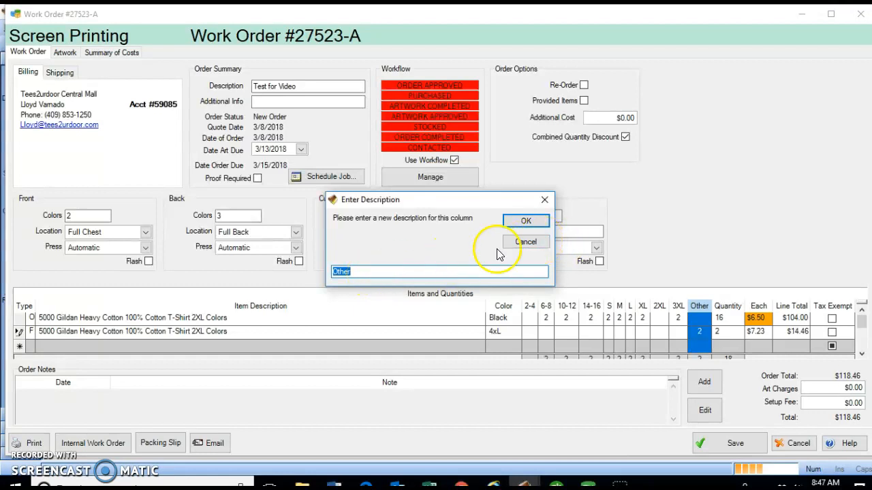
pyautogui.write('4XL')
pyautogui.click(526, 220)
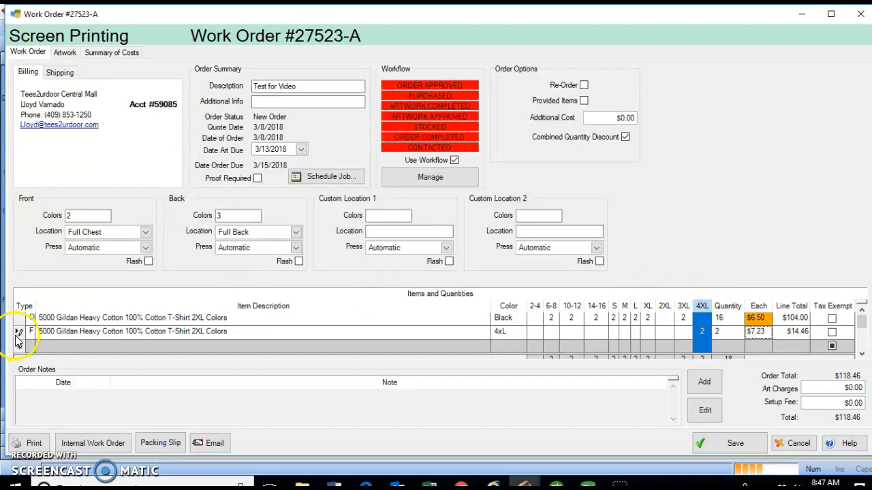
# - Delete the second T-shirt line with the color 4xL from the items table
pyautogui.click(18, 332)
pyautogui.press('Delete')
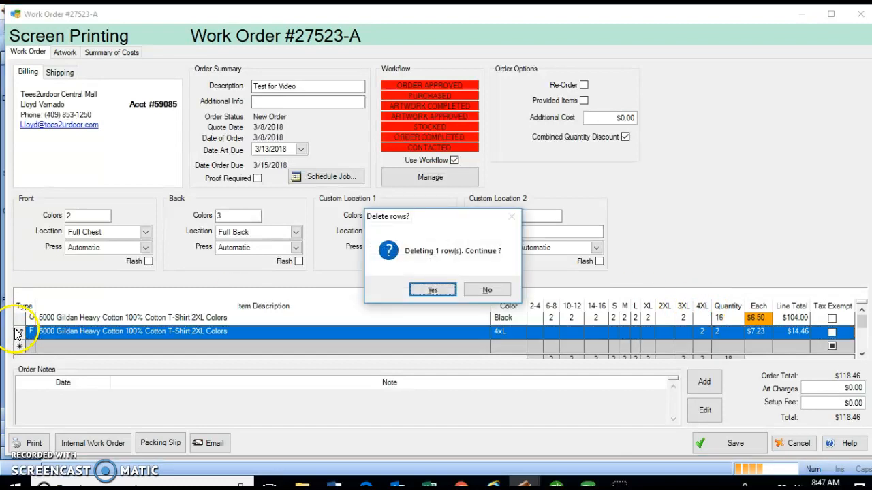
pyautogui.click(433, 290)
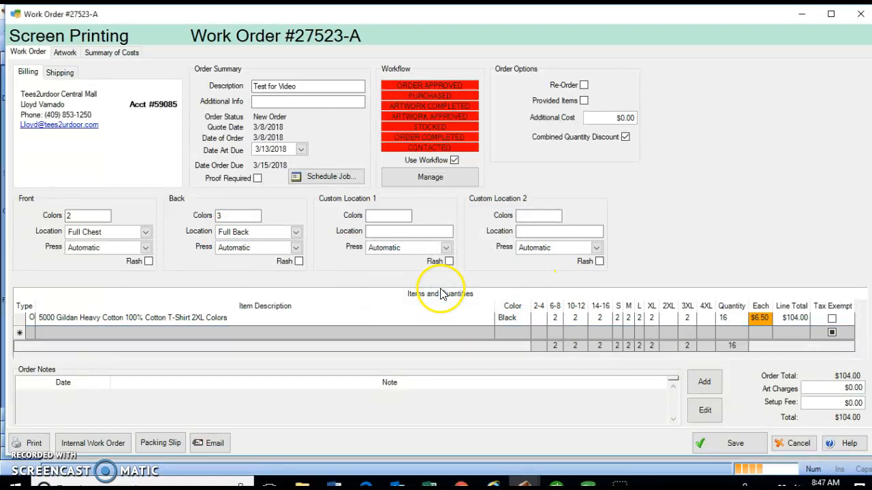
# - Enter a quantity of 2 in the 4XL column for the Black T-shirt line
pyautogui.click(704, 317)
pyautogui.write('2')
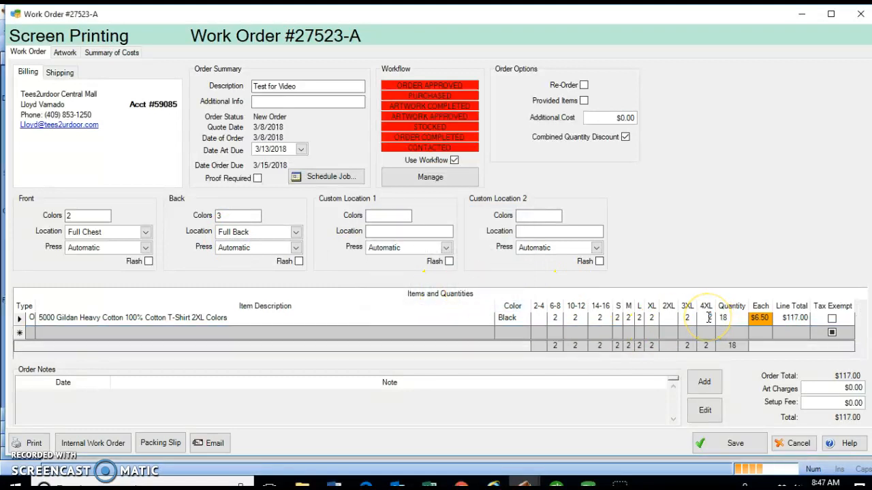
pyautogui.click(722, 317)
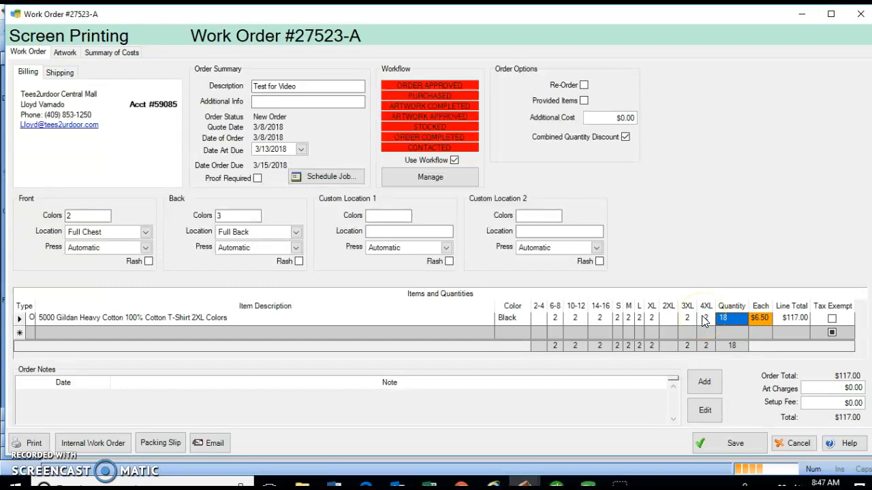
# - Add an Upcharge line to the items with a quantity of 4 in the 4XL column
pyautogui.click(60, 331)
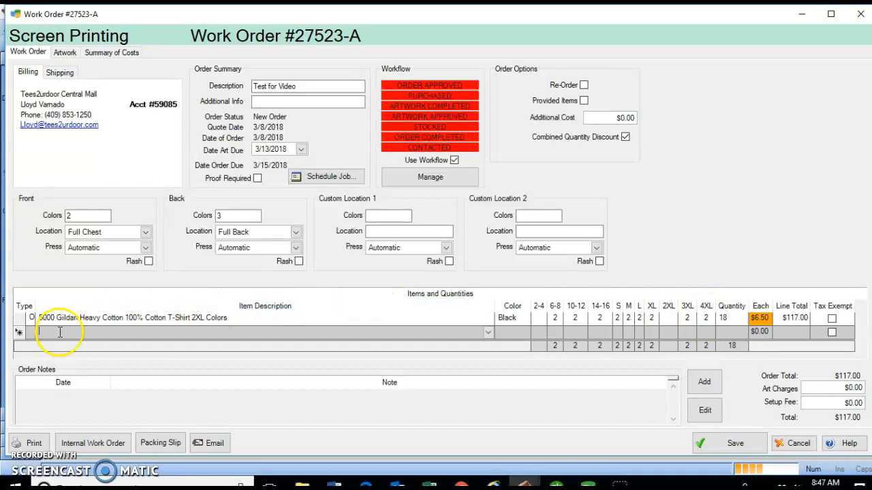
pyautogui.write('Upcharge')
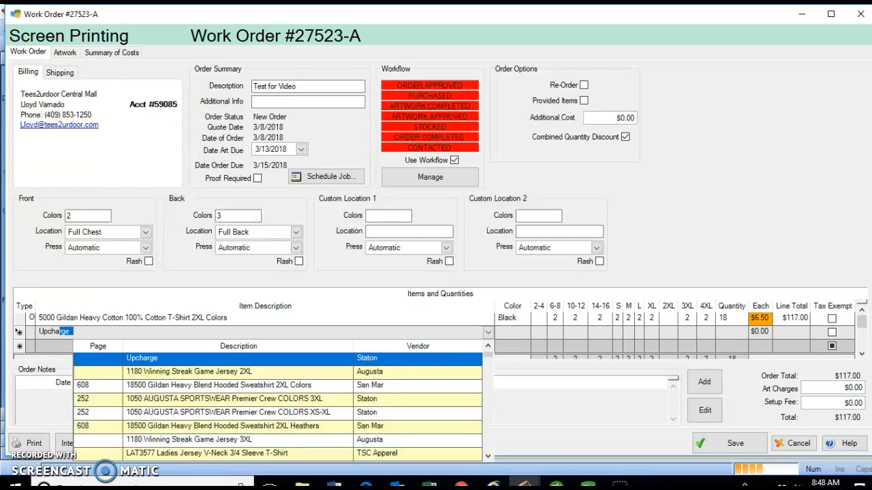
pyautogui.press('Tab')
pyautogui.press('Tab')
pyautogui.press('Tab')
pyautogui.press('Tab')
pyautogui.press('Tab')
pyautogui.press('Tab')
pyautogui.press('Tab')
pyautogui.press('Tab')
pyautogui.press('Tab')
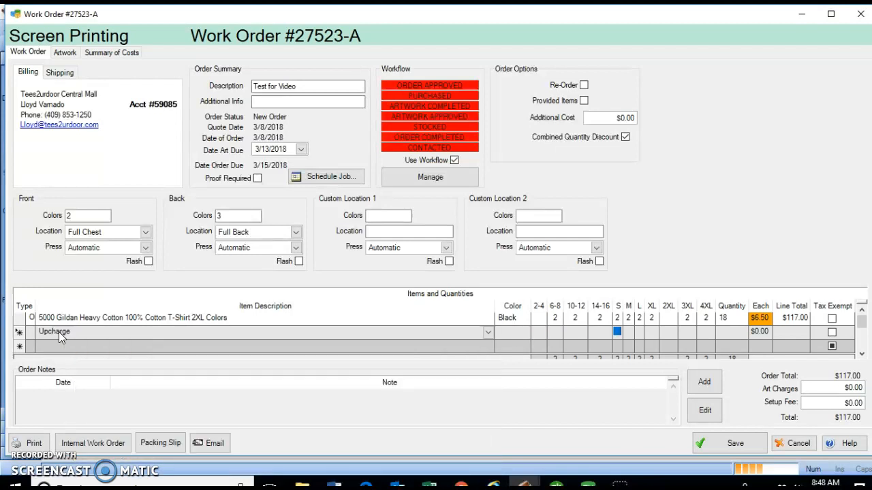
pyautogui.press('Tab')
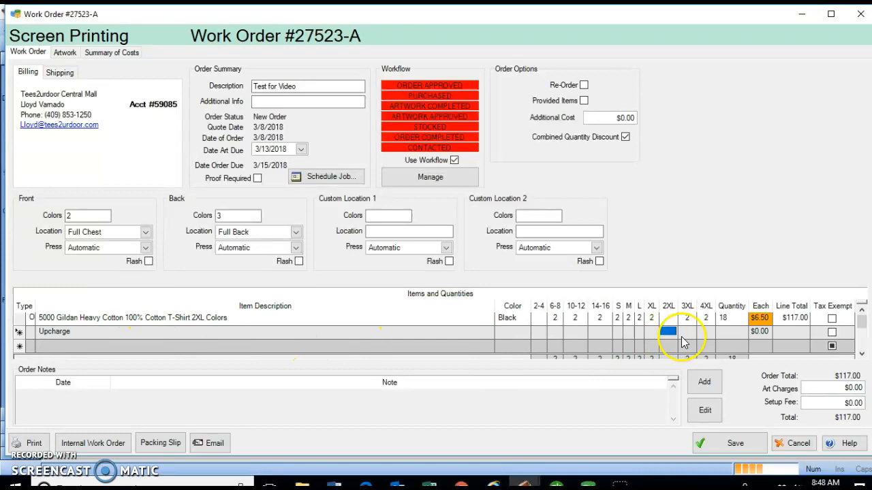
pyautogui.click(705, 331)
pyautogui.write('4')
pyautogui.press('Tab')
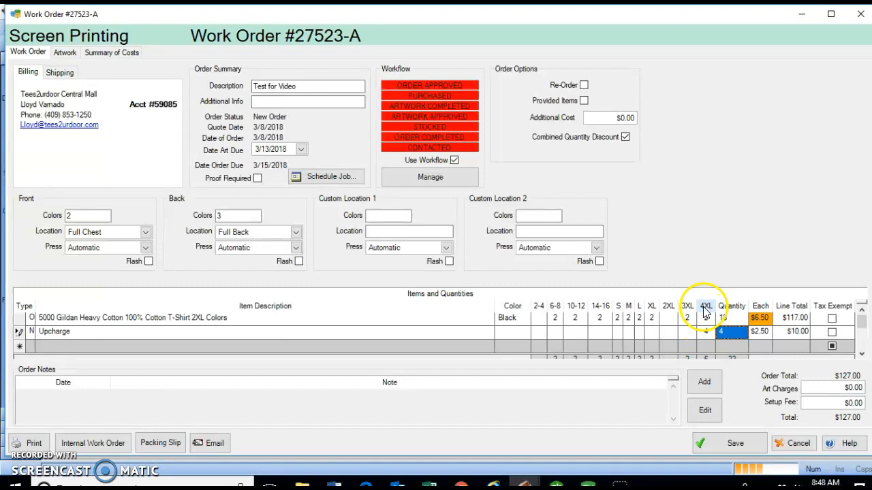
# - Rename the 4XL size column back to Other
pyautogui.doubleClick(705, 306)
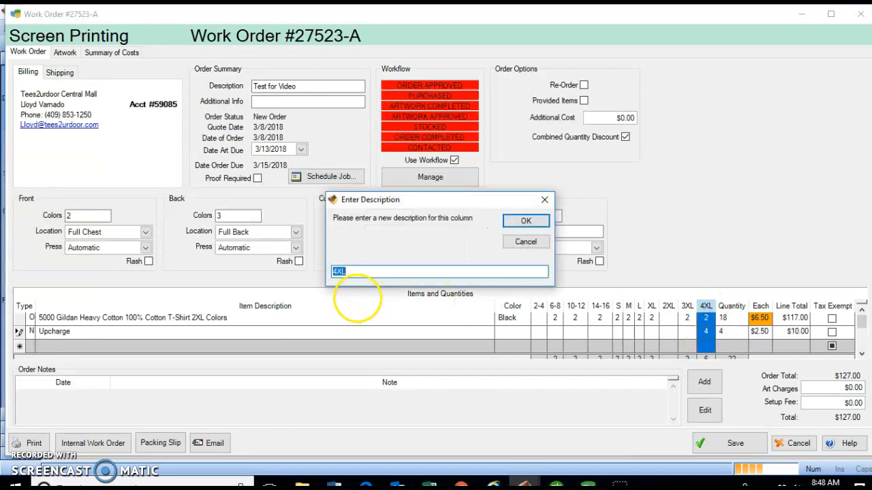
pyautogui.write('Other')
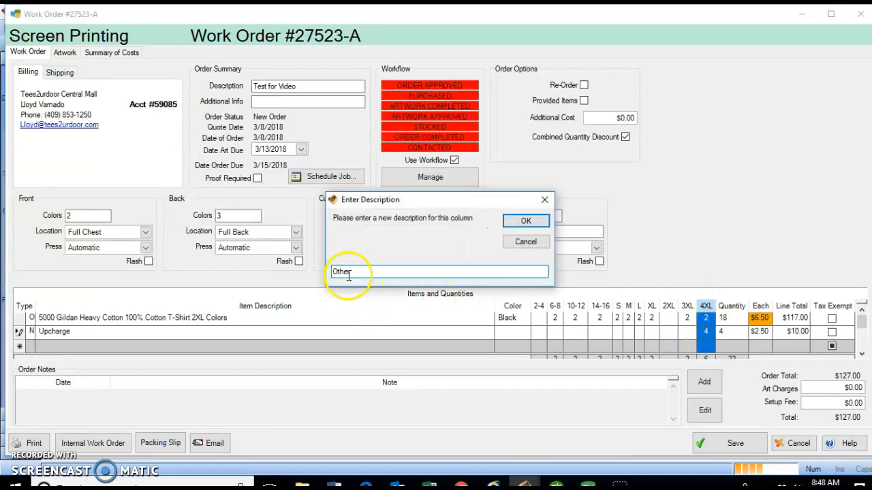
pyautogui.click(522, 221)
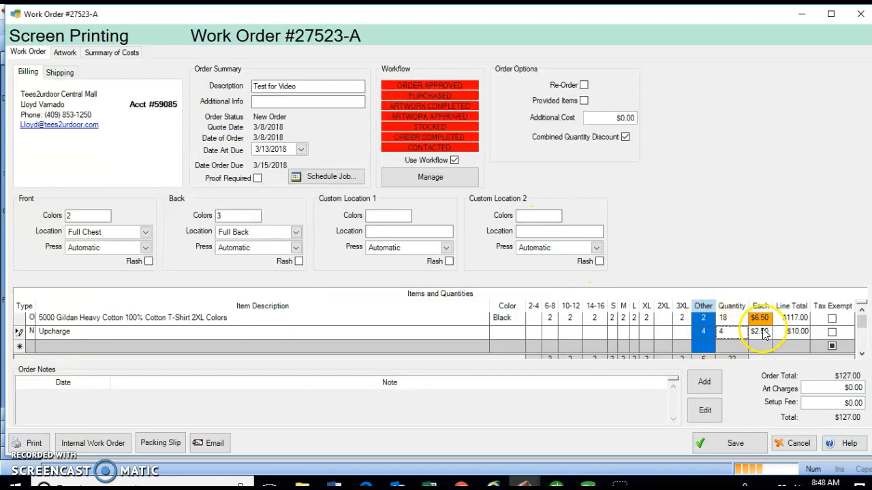
# - Add an order note reading "Other= 4XL" to the work order
pyautogui.click(704, 381)
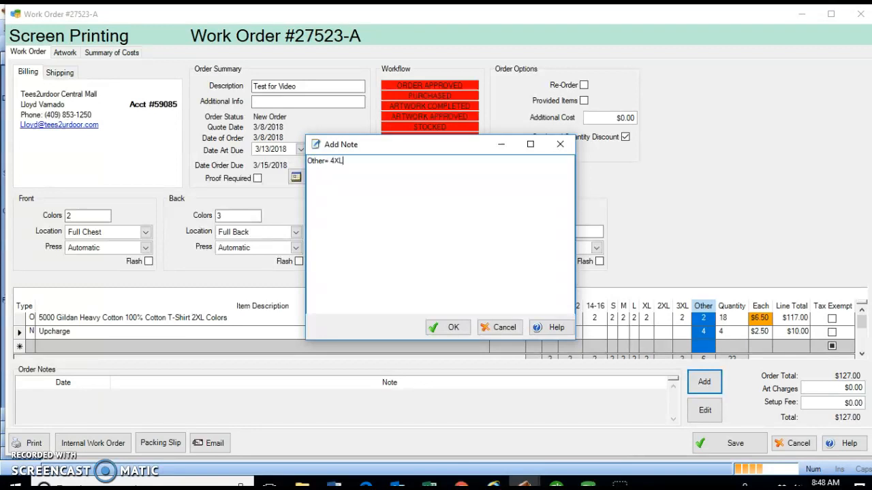
pyautogui.click(453, 328)
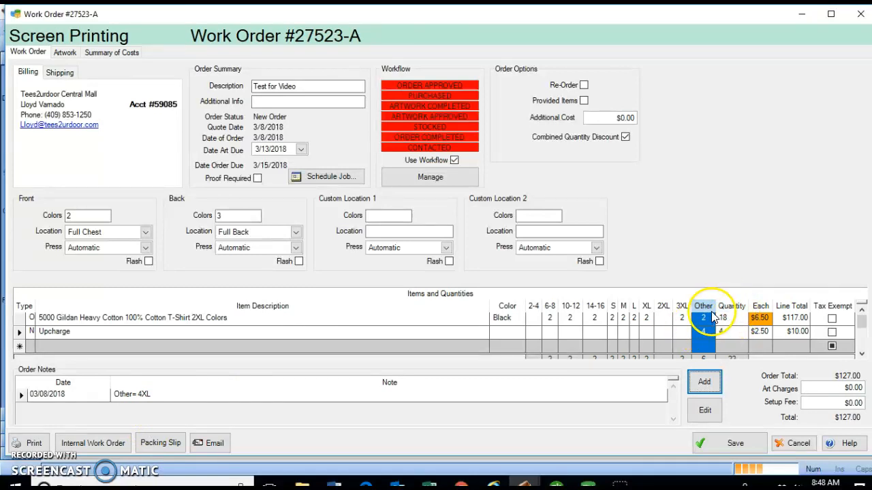
# - Add a Counted Before Printing line below the Upcharge line, leaving its size quantities blank
pyautogui.click(75, 346)
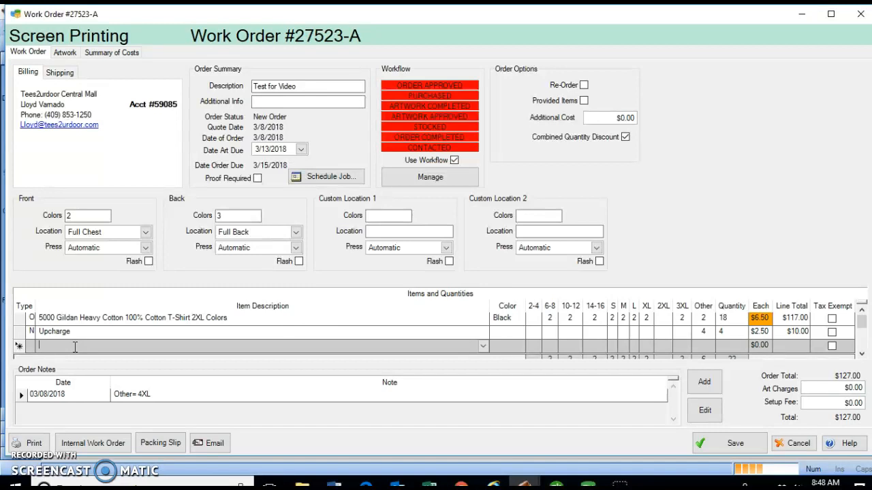
pyautogui.press('XF86AudioRaiseVolume')
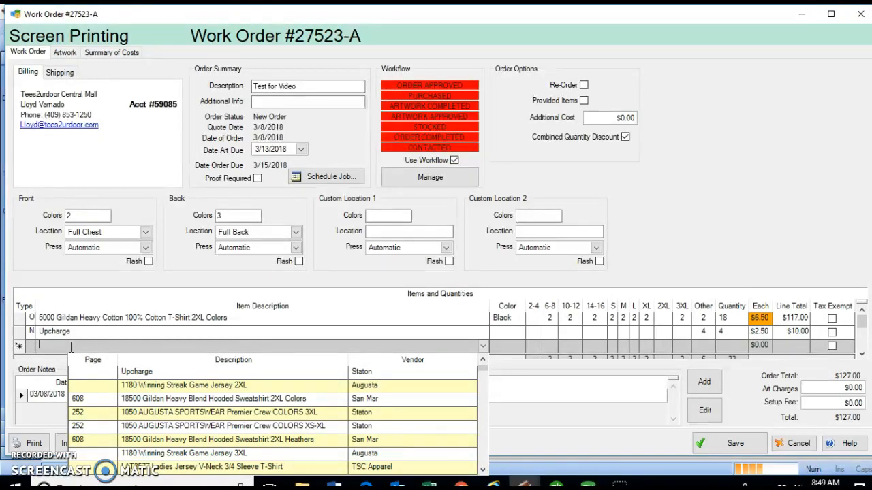
pyautogui.write('Counted Before Printing')
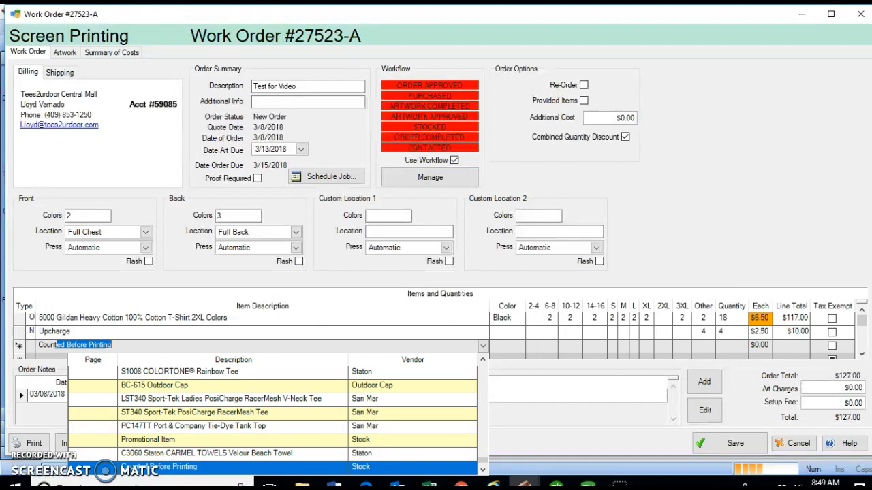
pyautogui.press('Tab')
pyautogui.press('Tab')
pyautogui.press('Tab')
pyautogui.press('Tab')
pyautogui.press('Tab')
pyautogui.press('Tab')
pyautogui.press('Tab')
pyautogui.press('Tab')
pyautogui.press('Tab')
pyautogui.press('Tab')
pyautogui.press('Tab')
pyautogui.press('Tab')
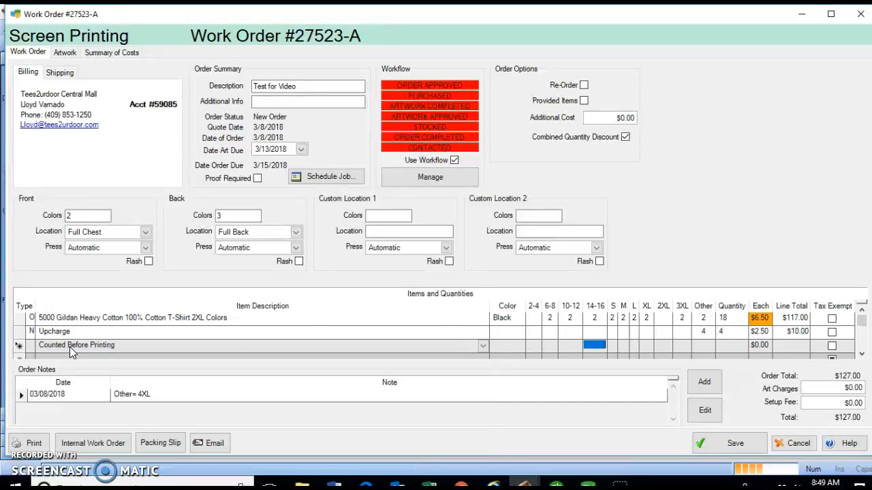
pyautogui.press('Tab')
pyautogui.press('Tab')
pyautogui.press('Tab')
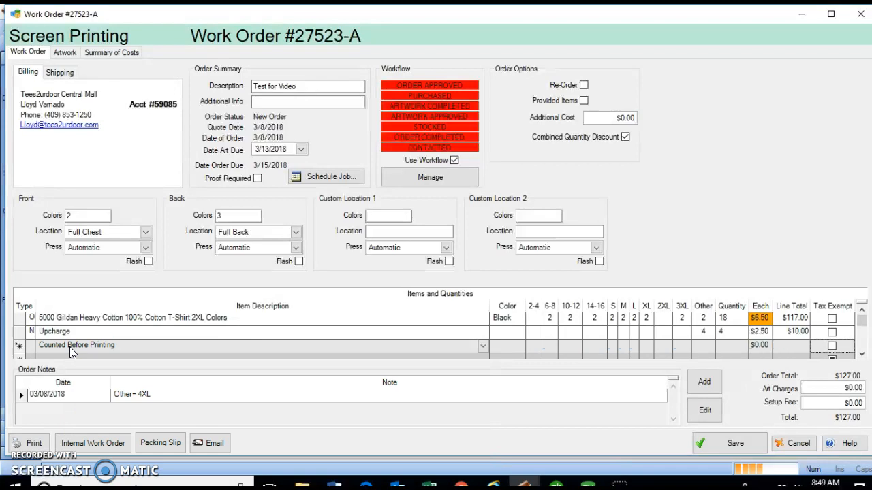
# - Add a Counted After Printing line below the Counted Before Printing line
pyautogui.write('Cou')
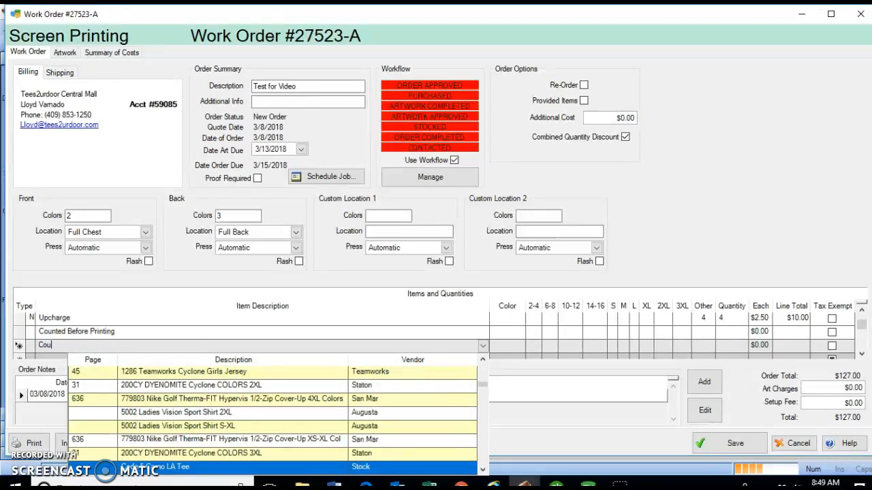
pyautogui.write('nting af')
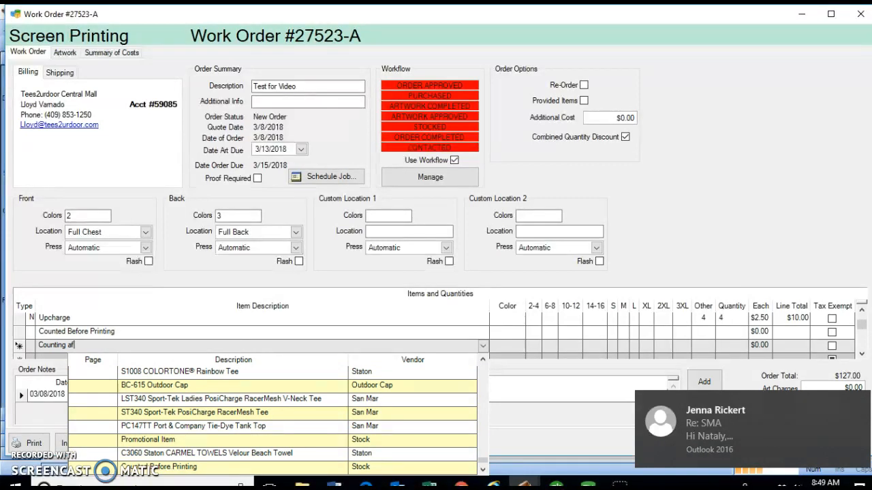
pyautogui.press('BackSpace')
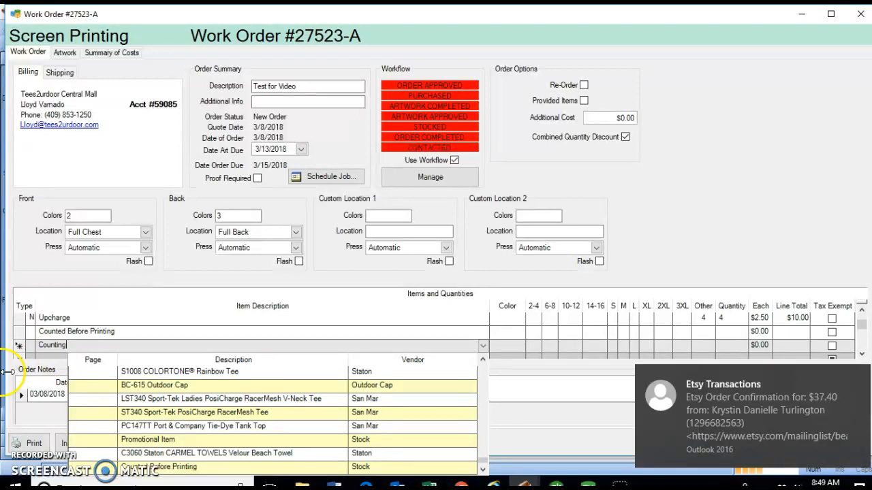
pyautogui.click(482, 469)
pyautogui.scroll(-2, 477, 467)
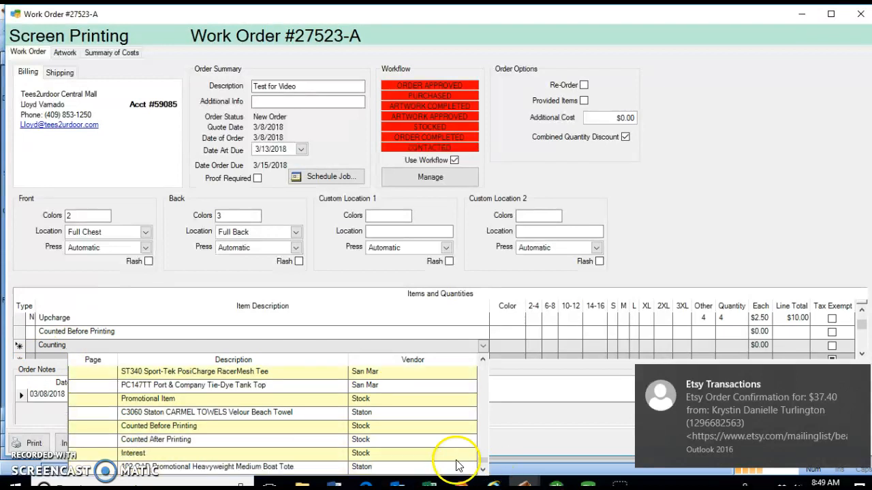
pyautogui.click(171, 440)
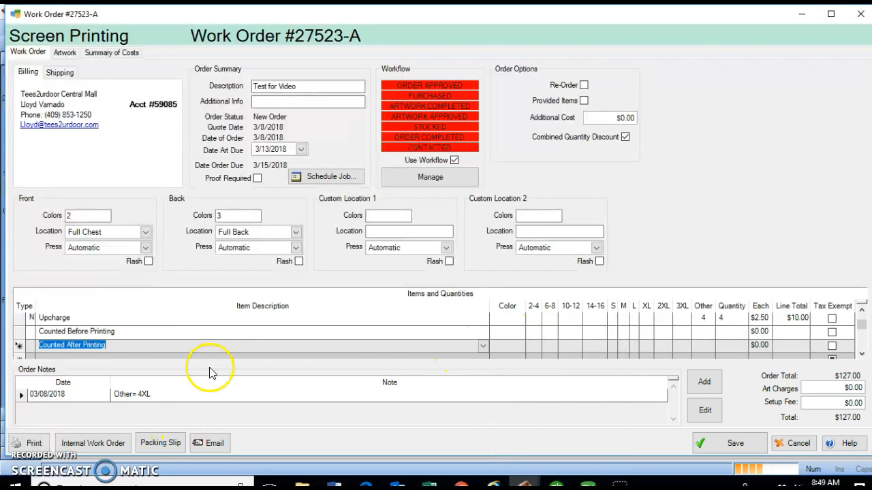
pyautogui.scroll(1, 622, 350)
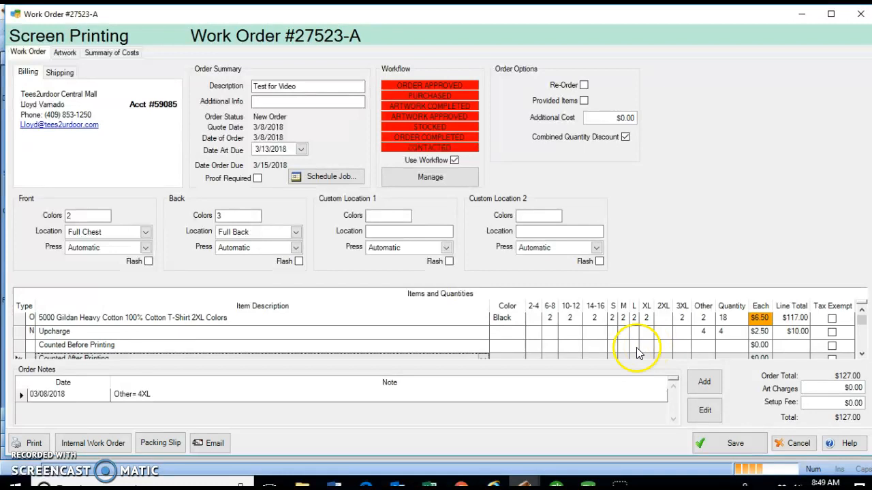
pyautogui.scroll(-3, 551, 347)
pyautogui.scroll(3, 550, 347)
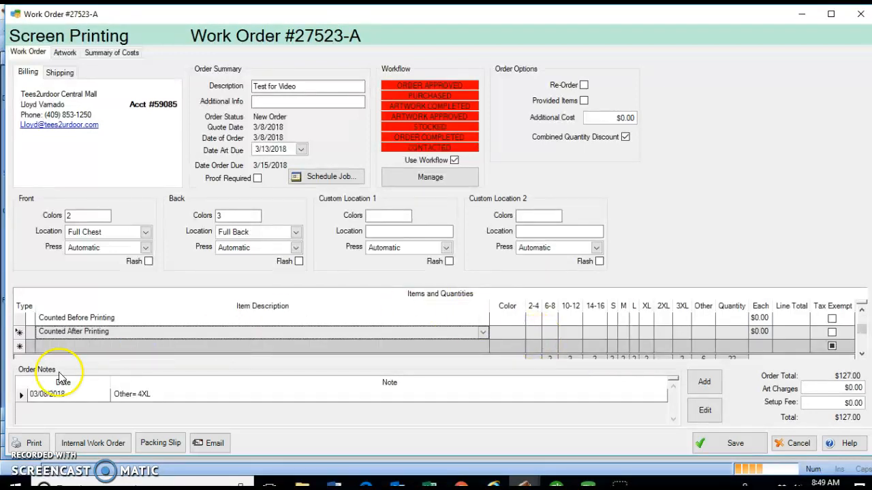
# - Preview the printout of the Screen Printing work order and check both of its pages
pyautogui.click(31, 444)
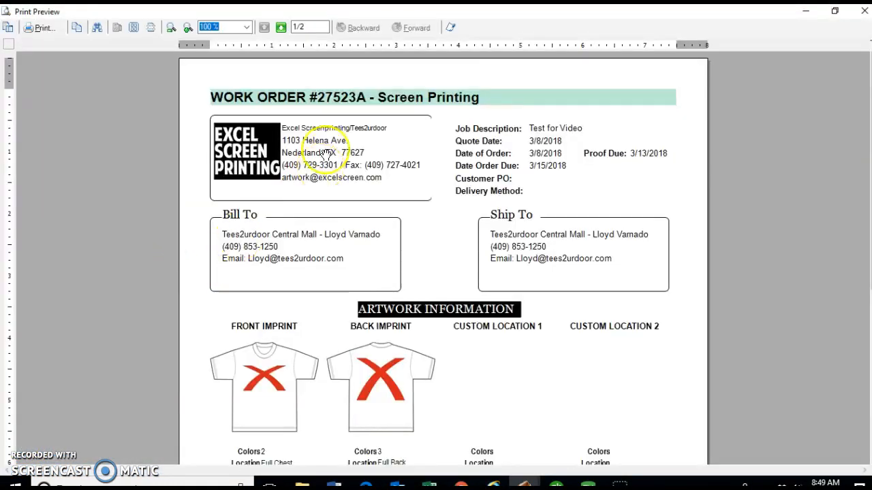
pyautogui.click(280, 27)
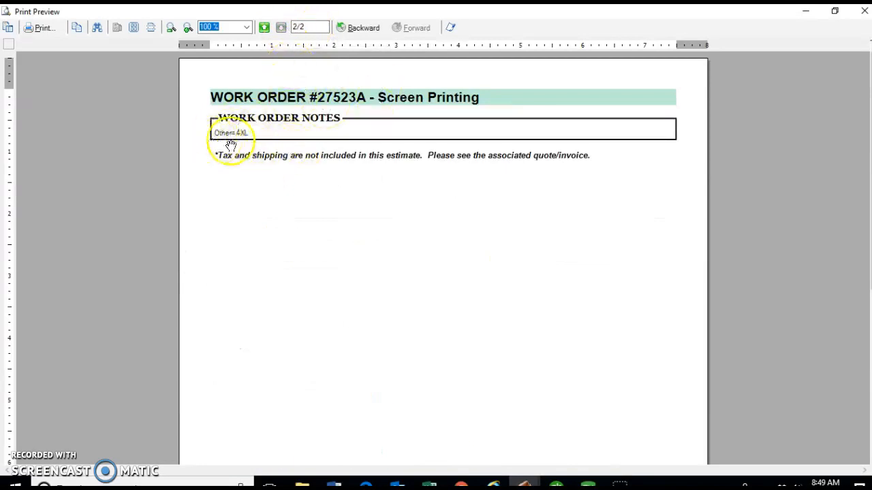
pyautogui.click(265, 29)
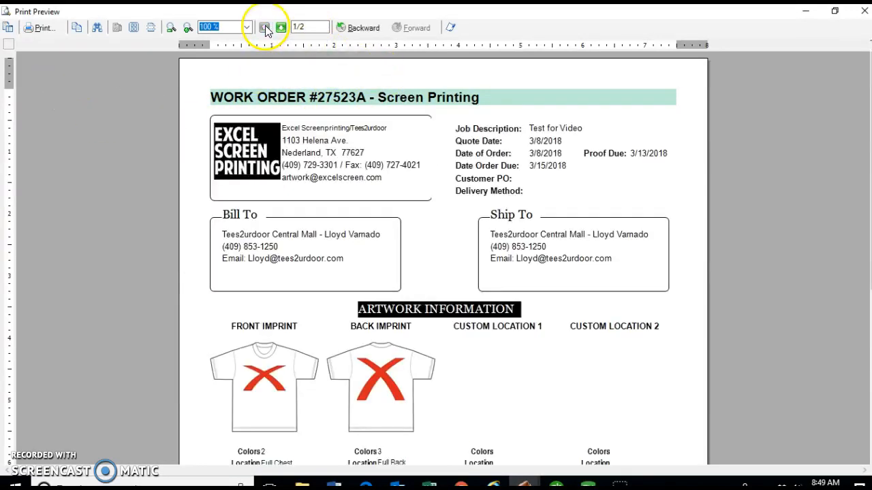
# - Set up the work order printout for 2 copies of all pages on the TASKalfa 3050ci printer
pyautogui.click(44, 28)
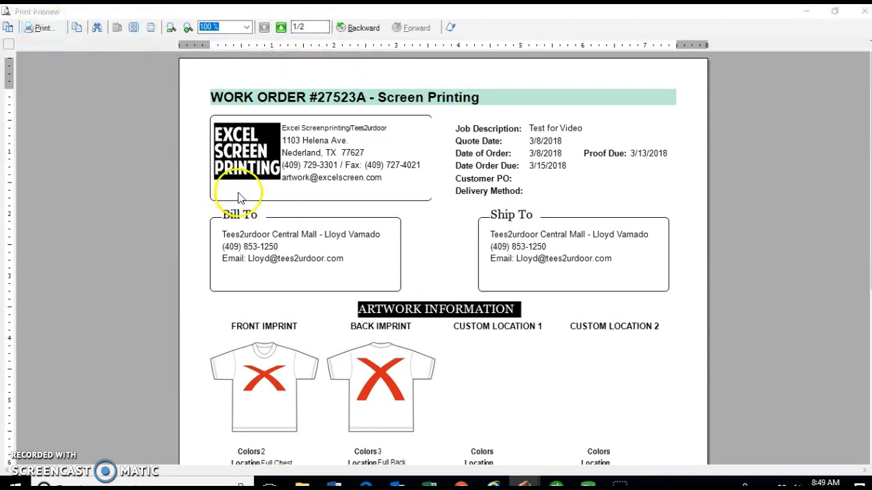
pyautogui.click(265, 185)
pyautogui.click(202, 228)
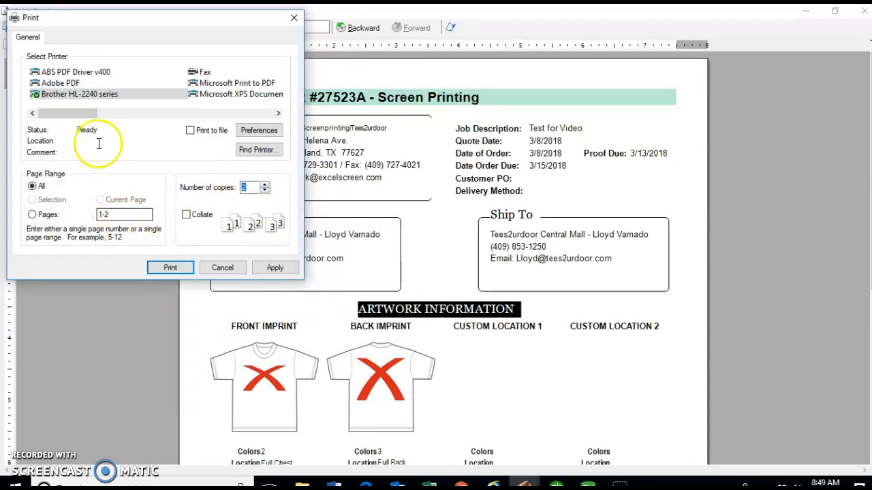
pyautogui.moveTo(96, 113); pyautogui.dragTo(210, 120)
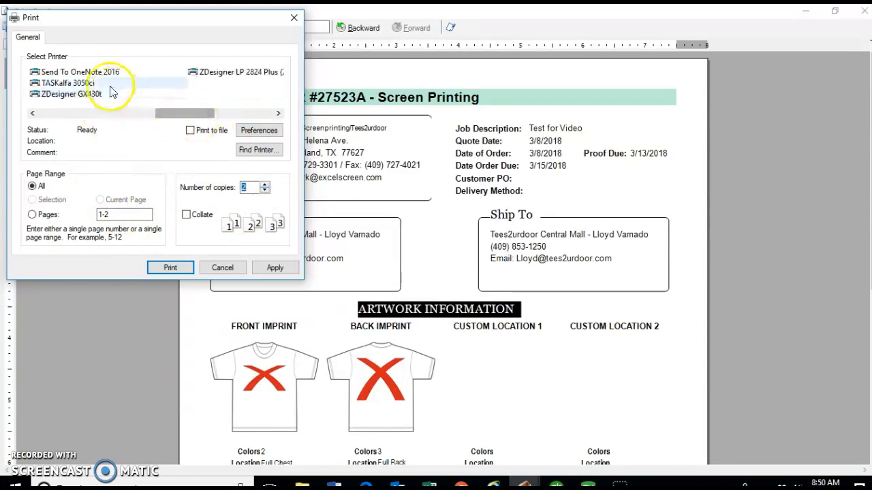
pyautogui.click(97, 84)
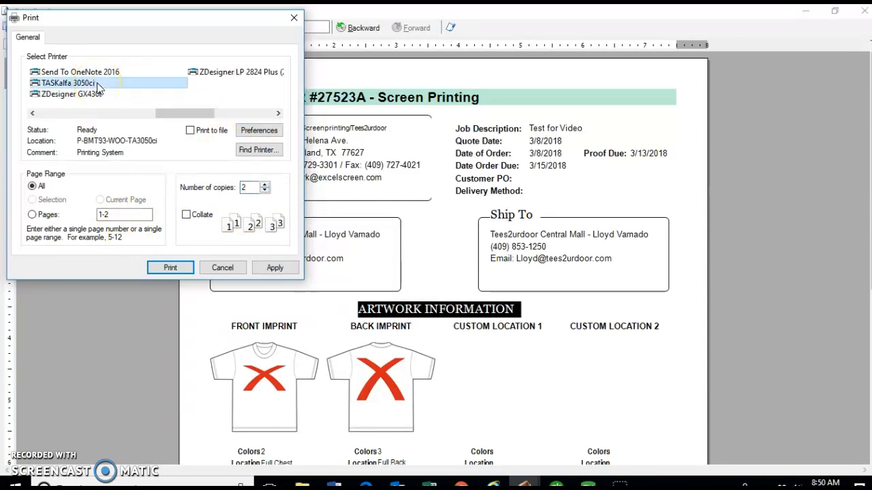
# - Set the TASKalfa 3050ci printer's preferences with collated copies and print the work order
pyautogui.click(277, 130)
pyautogui.click(397, 231)
pyautogui.click(439, 440)
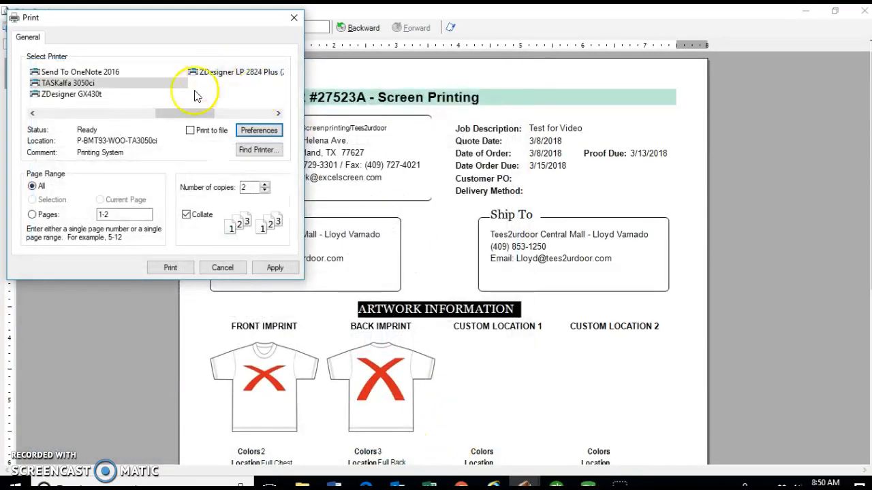
pyautogui.click(174, 267)
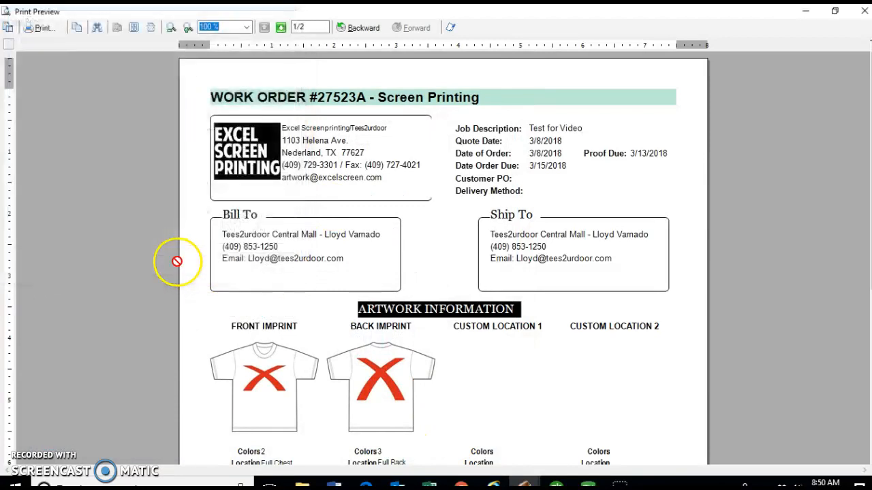
# - Check the artwork and item details in the print preview, close it, and save the work order
pyautogui.scroll(-3, 408, 225)
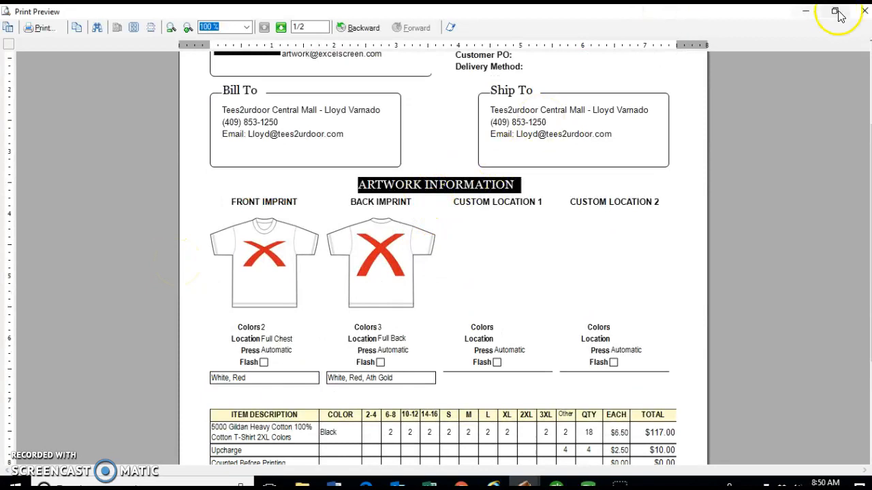
pyautogui.click(864, 11)
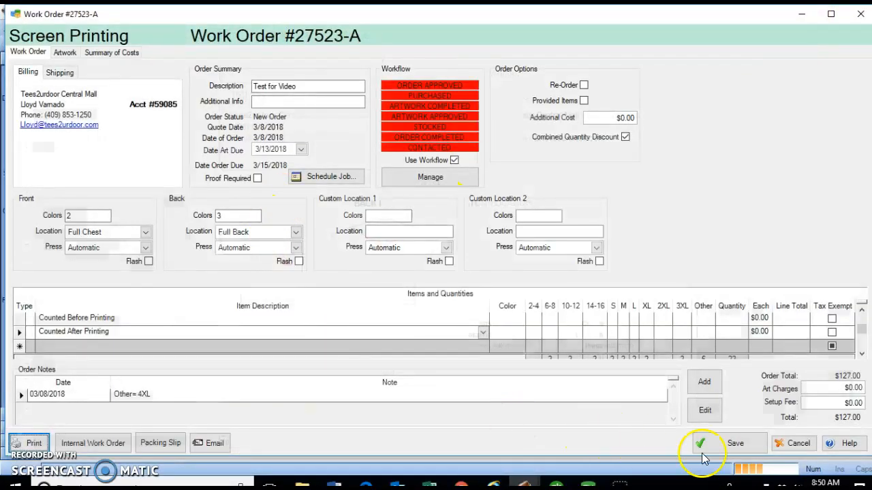
pyautogui.click(736, 444)
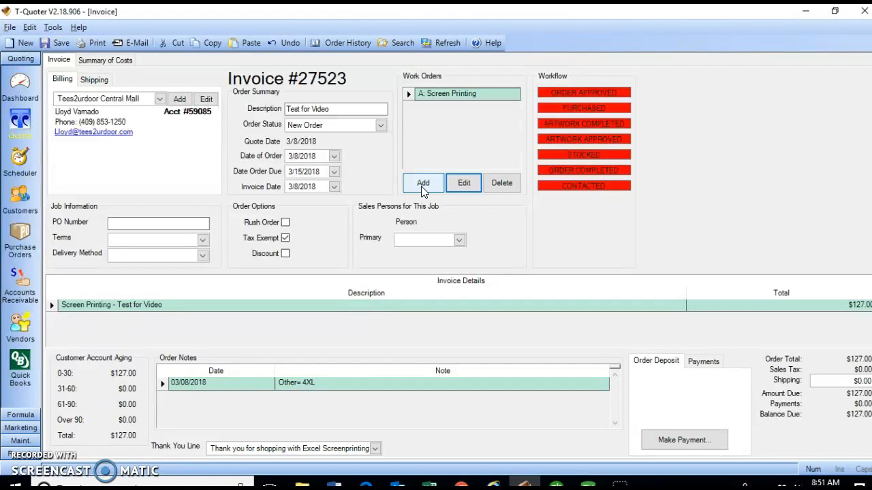
# - Reopen the Screen Printing work order from the invoice to view it, and close it without saving
pyautogui.doubleClick(465, 98)
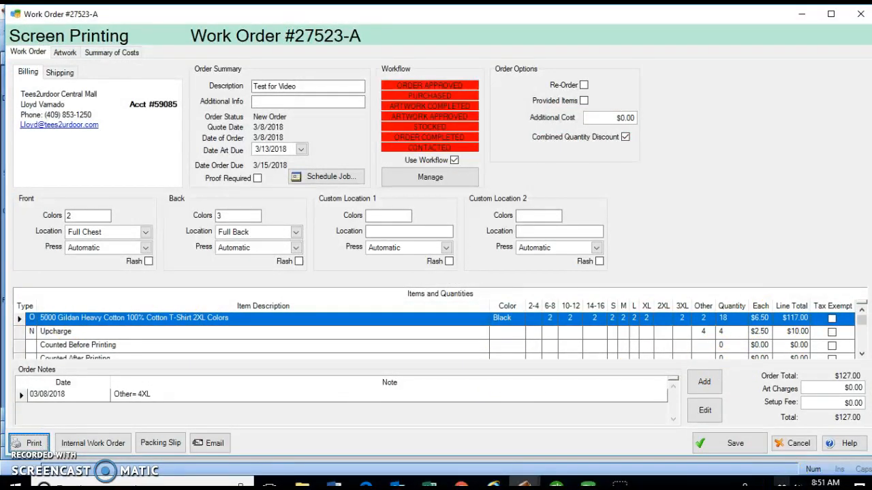
pyautogui.click(795, 443)
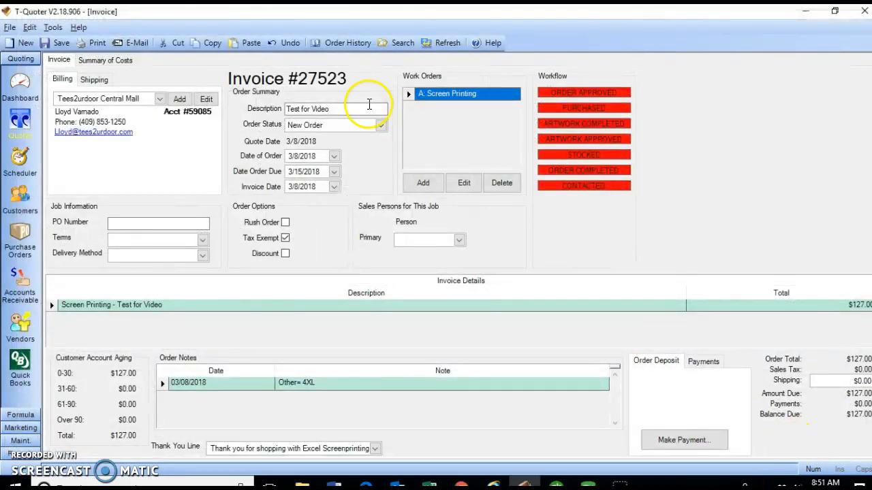